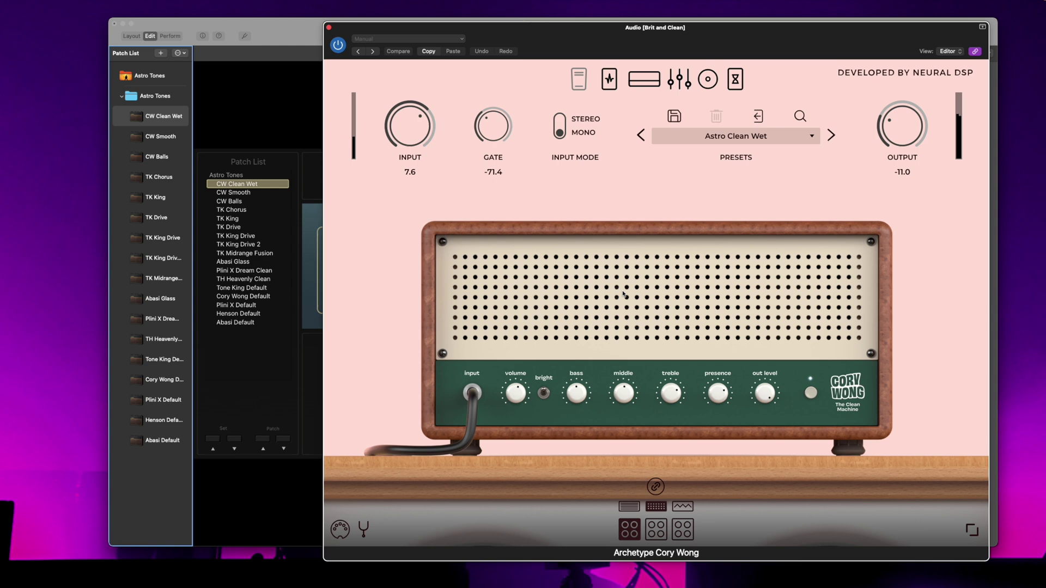
Audition the TK Drive, Abasi Glass, TK Midrange Fusion and Plini X Dream Clean patches.
click(235, 220)
click(236, 229)
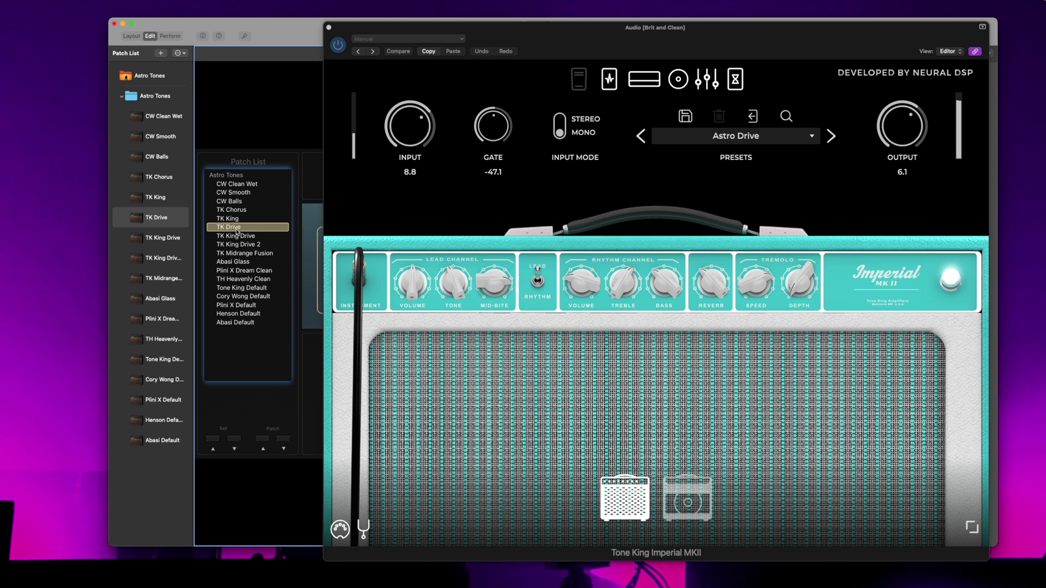
click(224, 262)
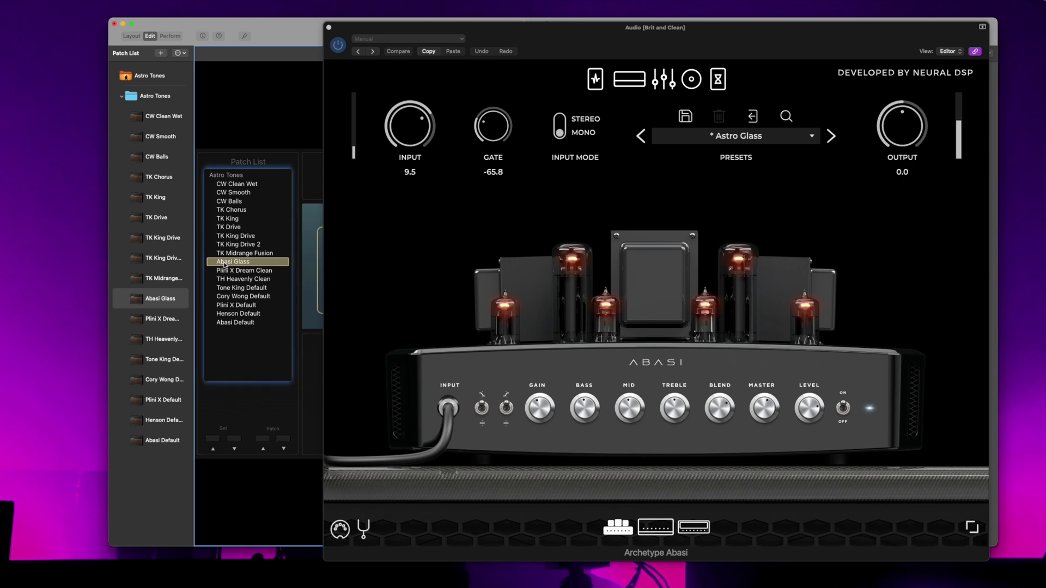
click(228, 254)
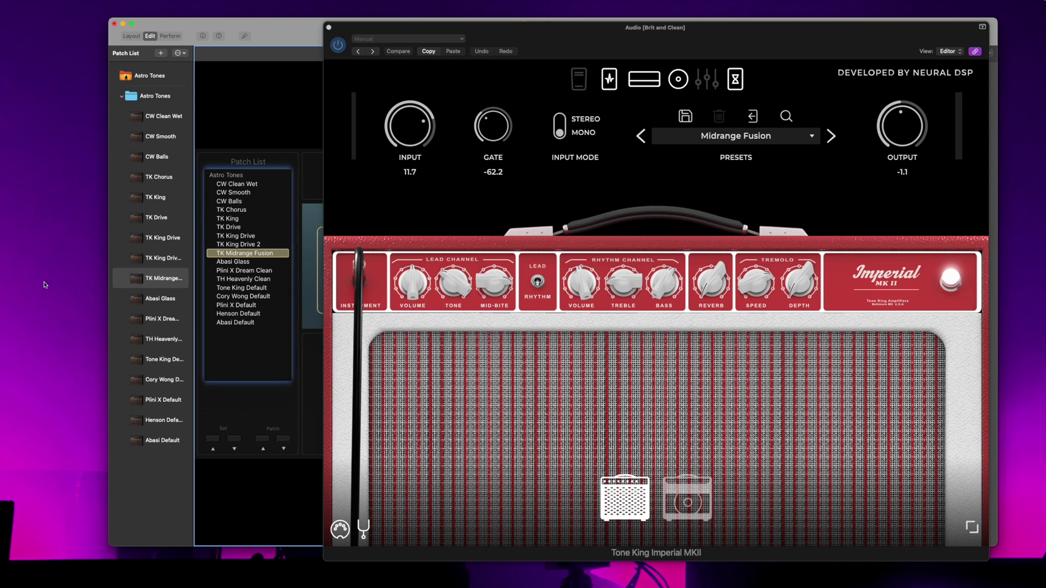
click(234, 271)
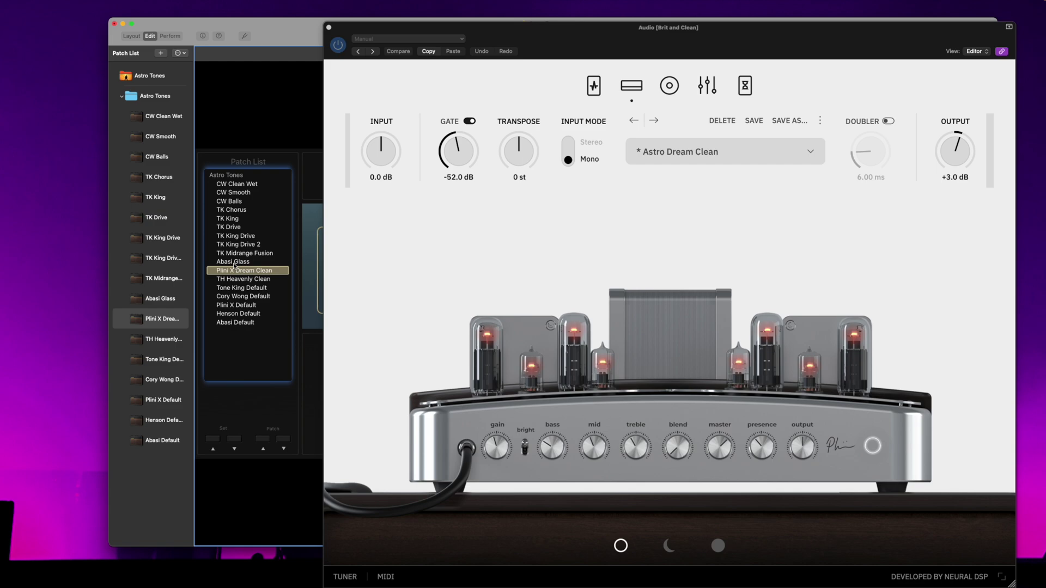
Step back through Abasi Glass, TK King Drive 2 and TK King Drive to TK King, closing the amp plugin.
click(234, 262)
click(236, 246)
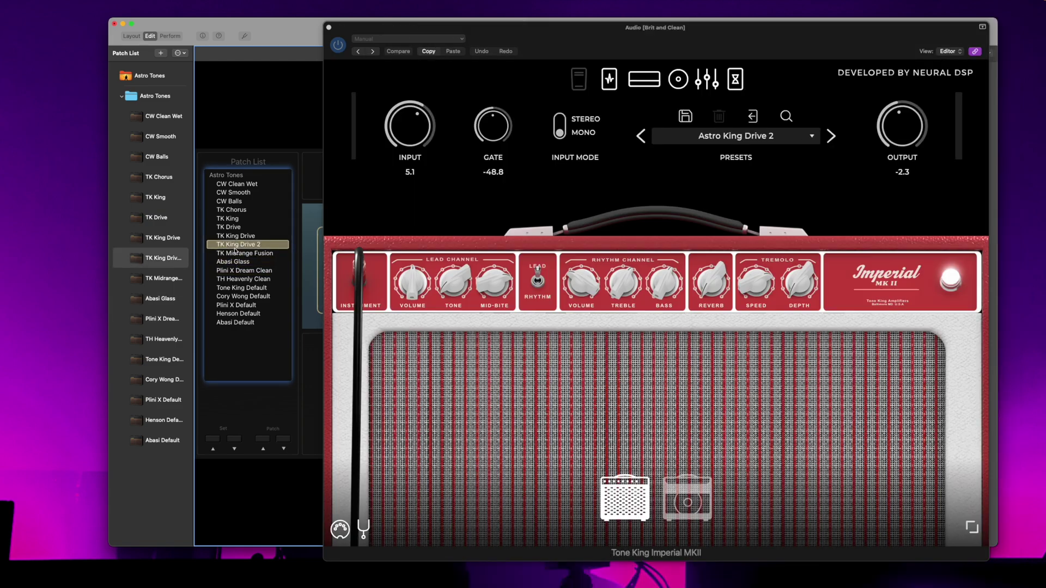
click(235, 236)
click(233, 219)
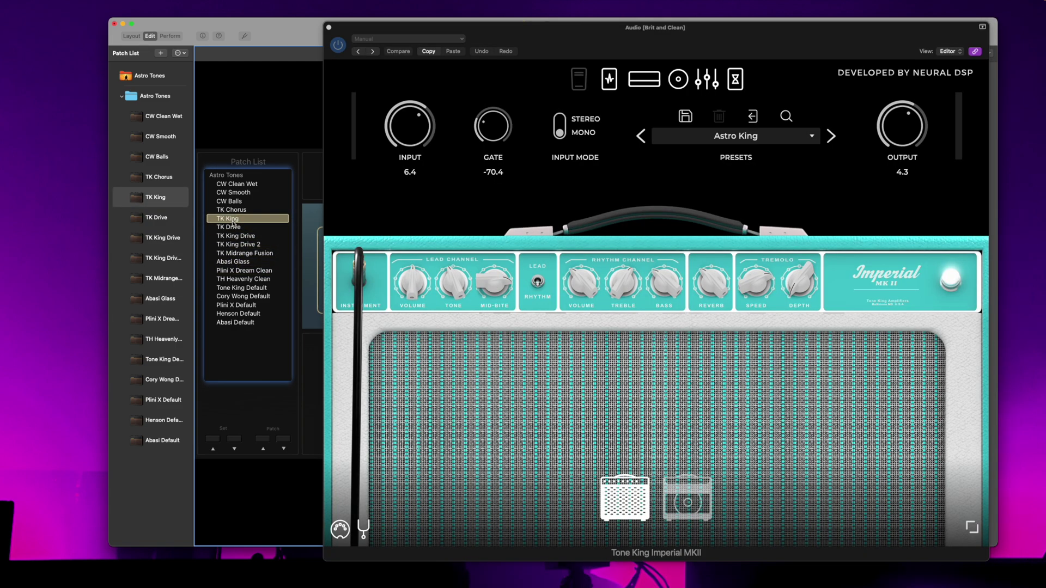
click(328, 27)
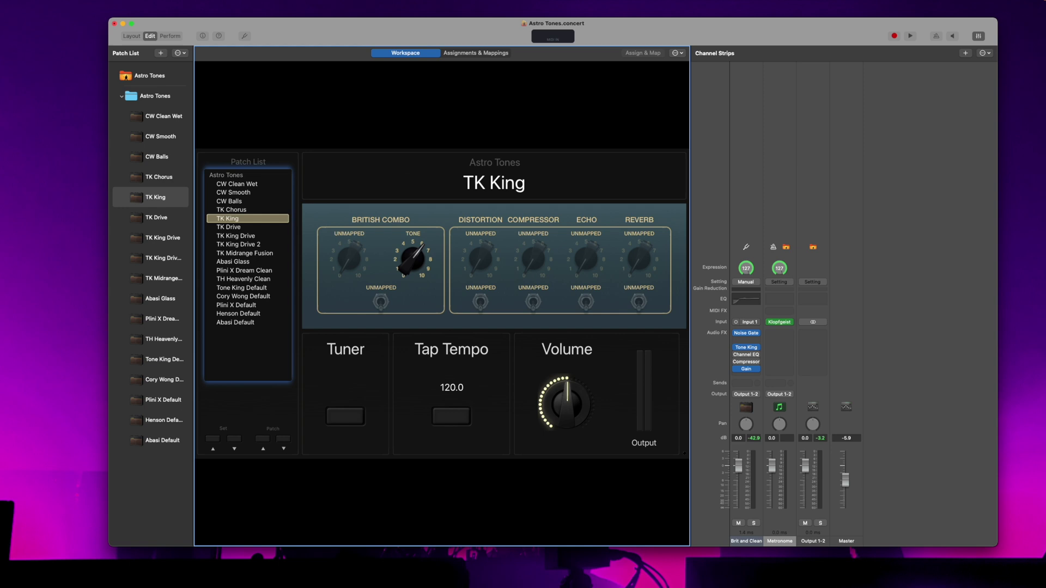
Close the Astro Tones concert, saving its changes, to begin a new concert.
key(super+n)
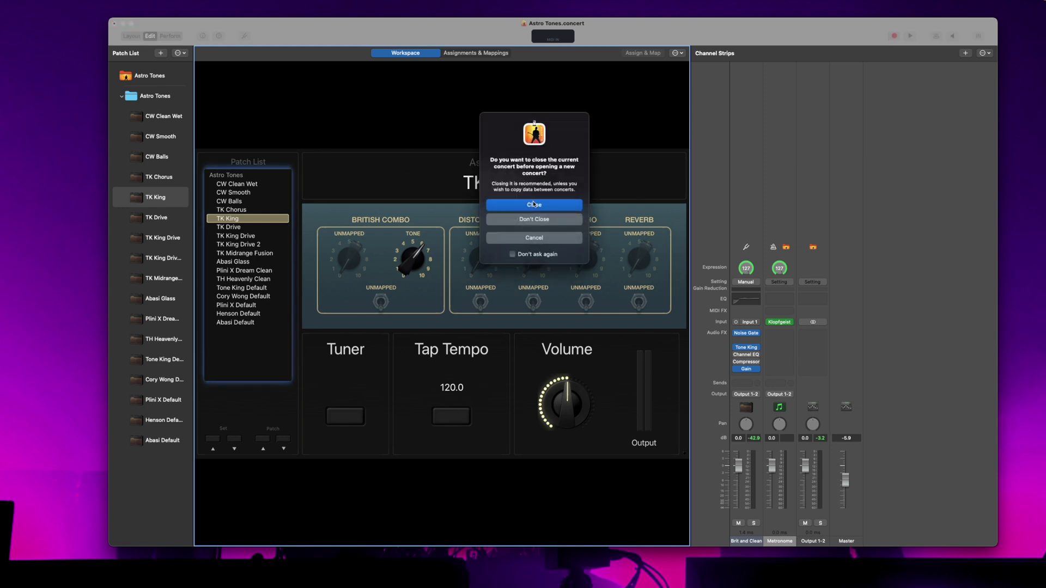
click(534, 204)
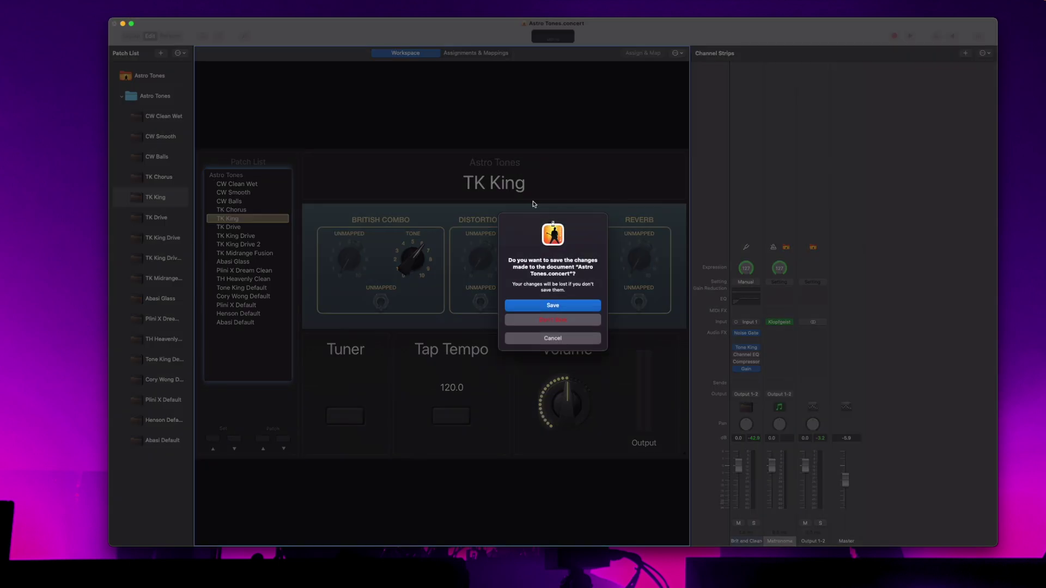
click(555, 310)
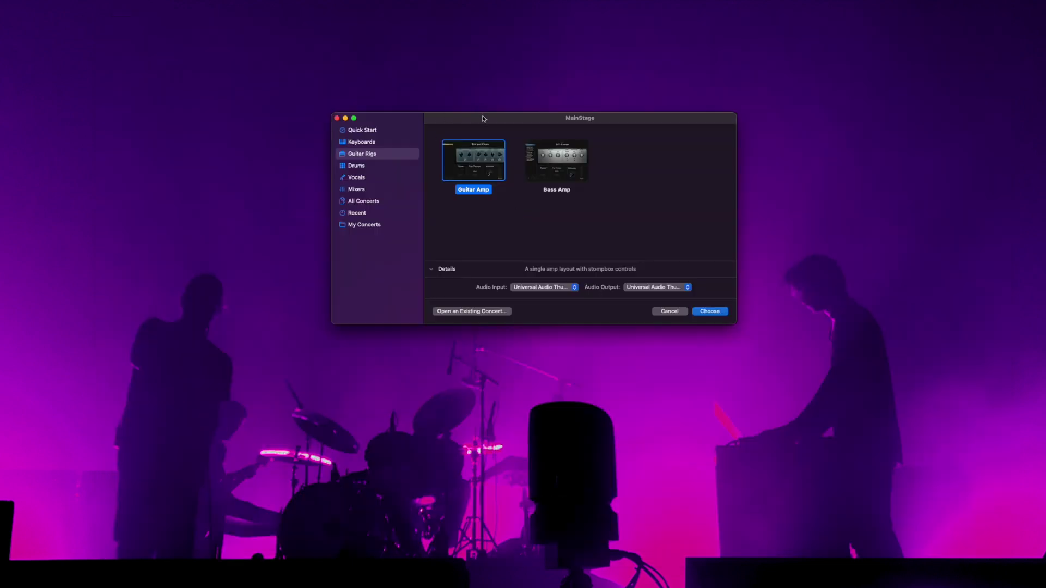
Browse the template chooser from Quick Start to the Guitar Rigs templates.
drag(482, 117, 496, 120)
click(376, 135)
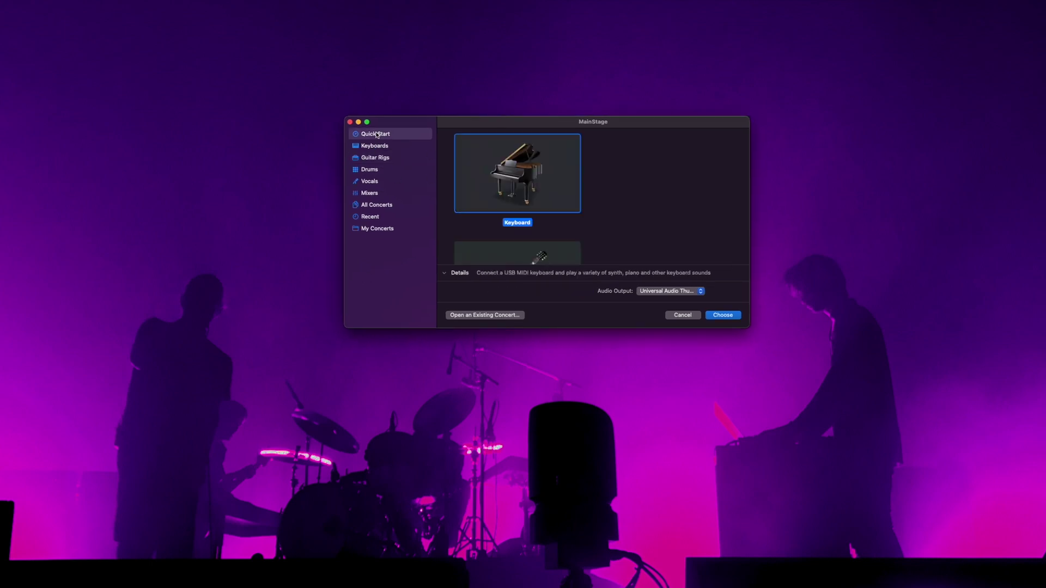
scroll(545, 217, down, 3)
scroll(544, 218, up, 3)
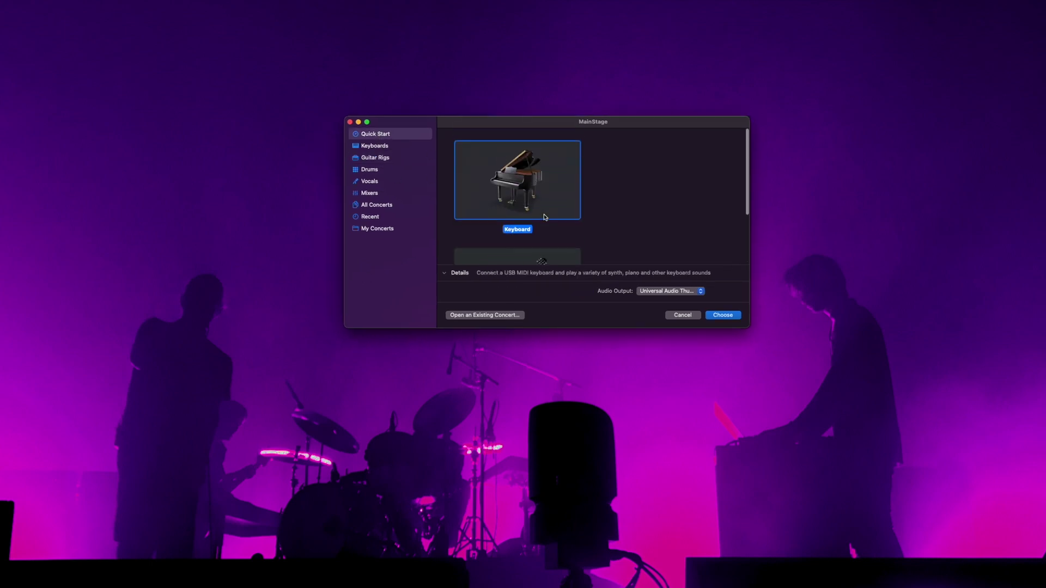
click(395, 161)
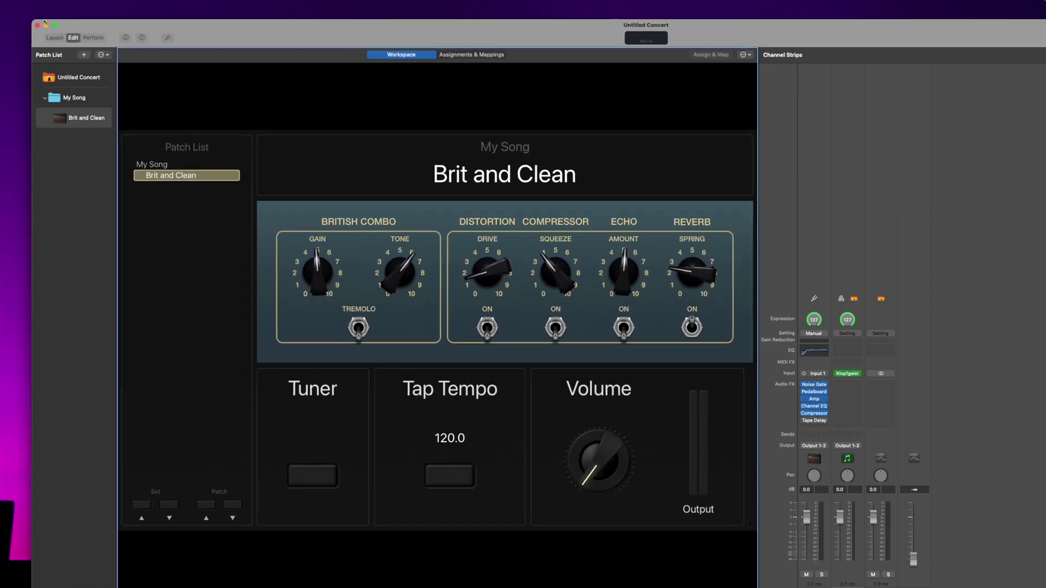
Enlarge the concert window, narrow its right edge, and widen the workspace beside the channel strips.
double_click(531, 44)
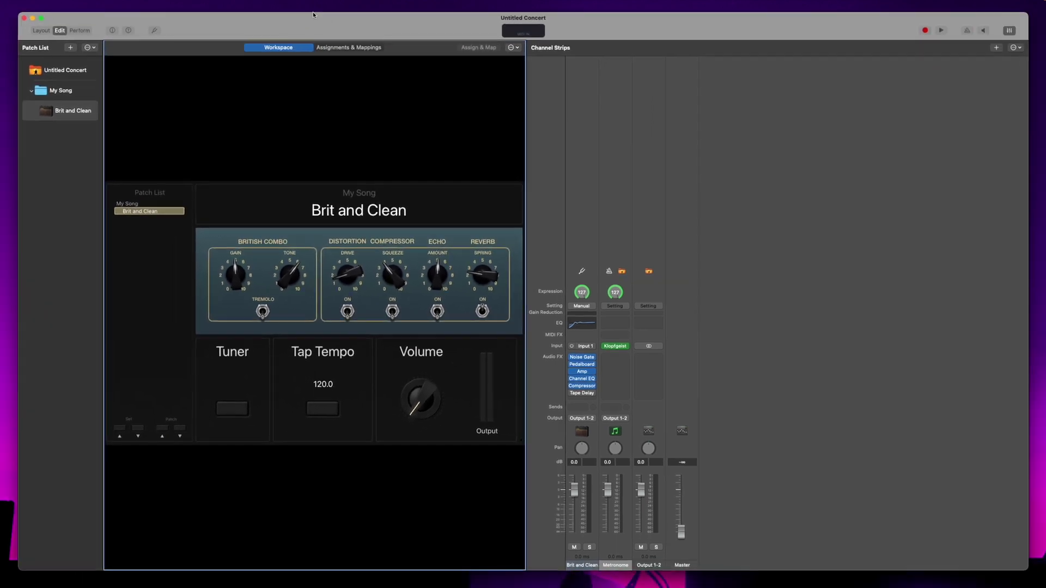
drag(1028, 231, 787, 228)
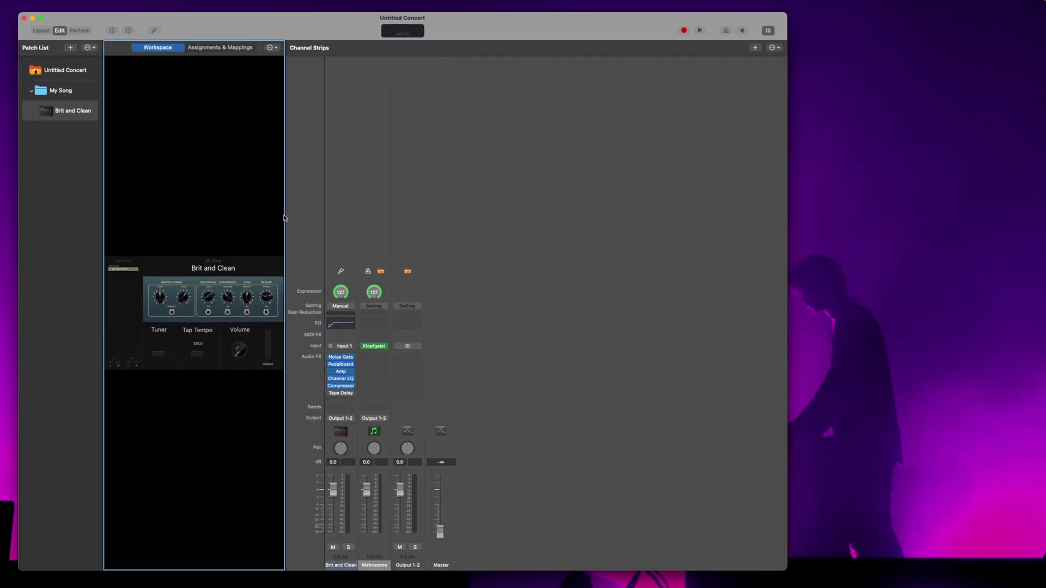
drag(287, 217, 575, 211)
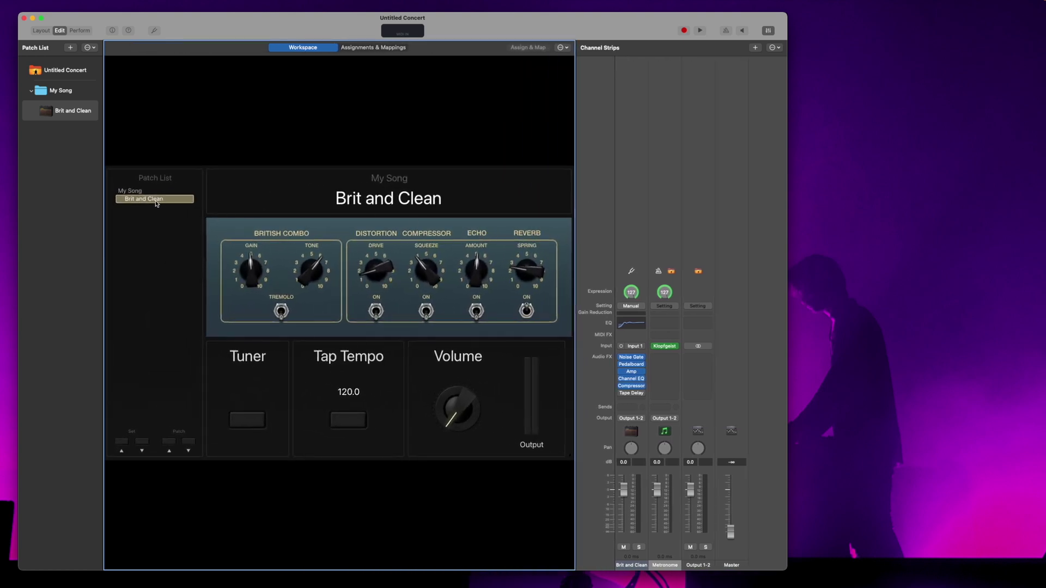
Set the Pedalboard and Amp slots to No Plug-in and open the Channel EQ.
click(644, 364)
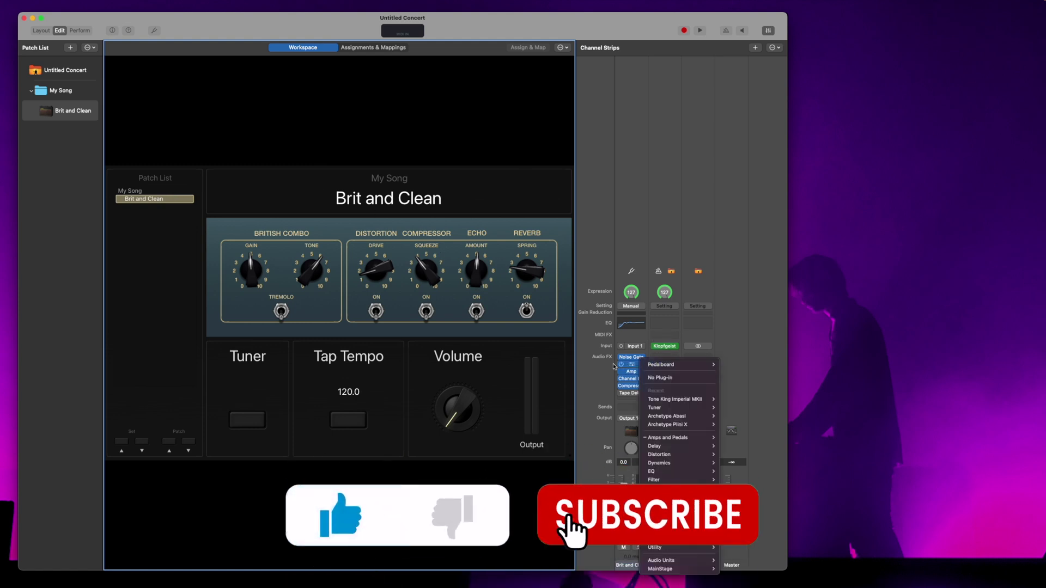
click(756, 262)
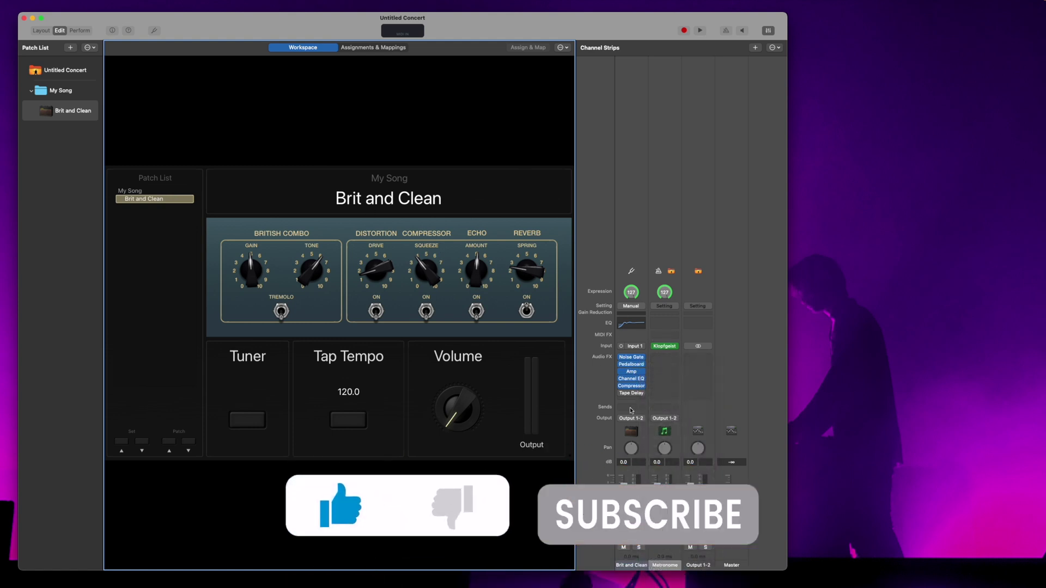
click(642, 364)
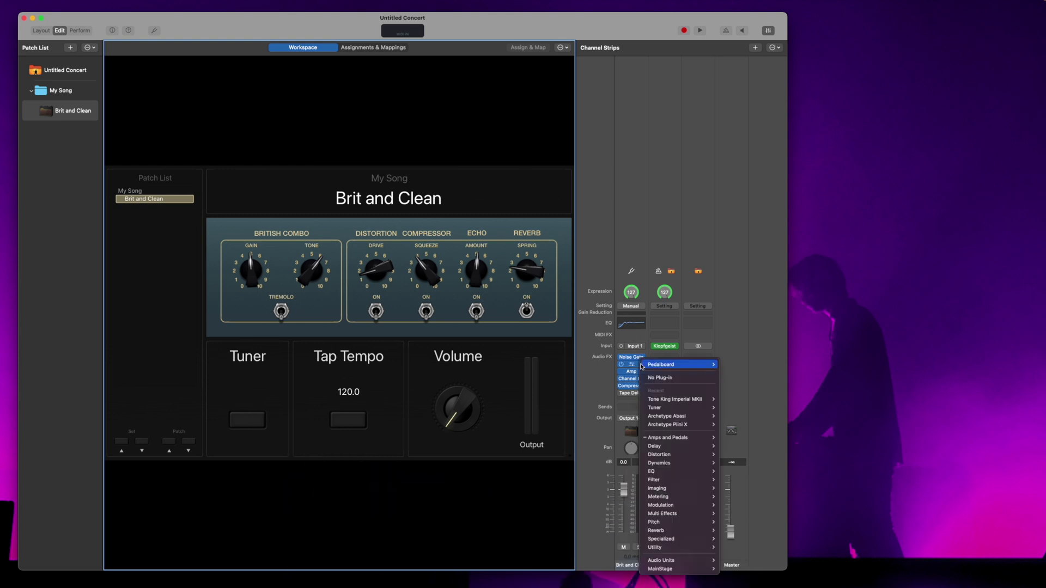
click(656, 378)
click(656, 379)
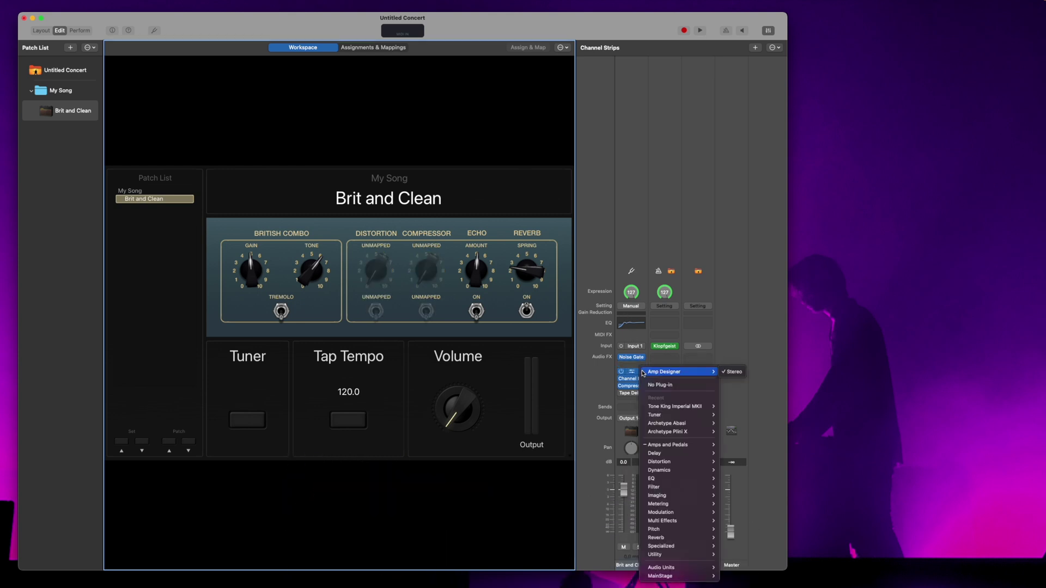
click(656, 382)
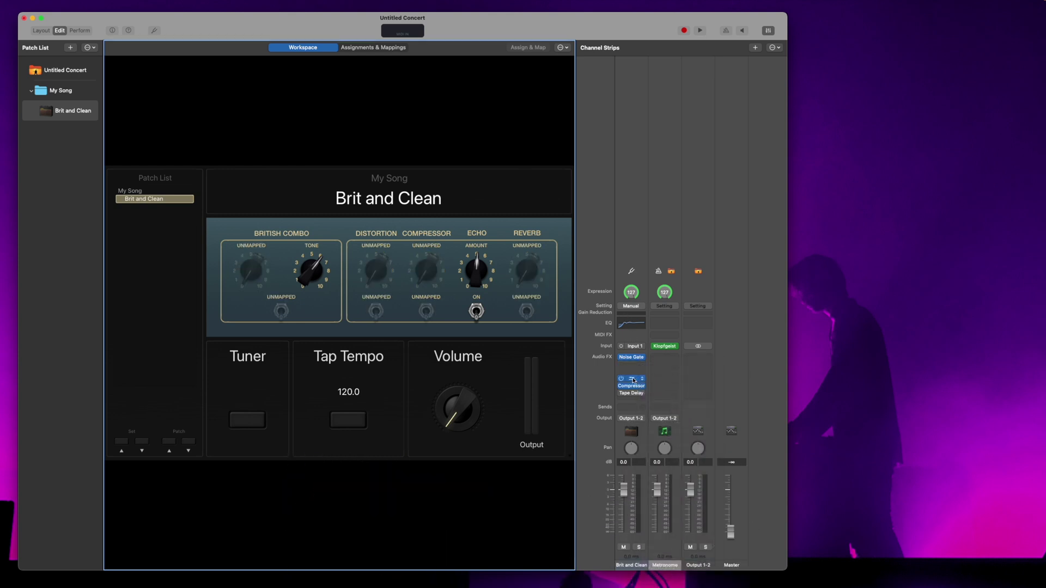
click(632, 379)
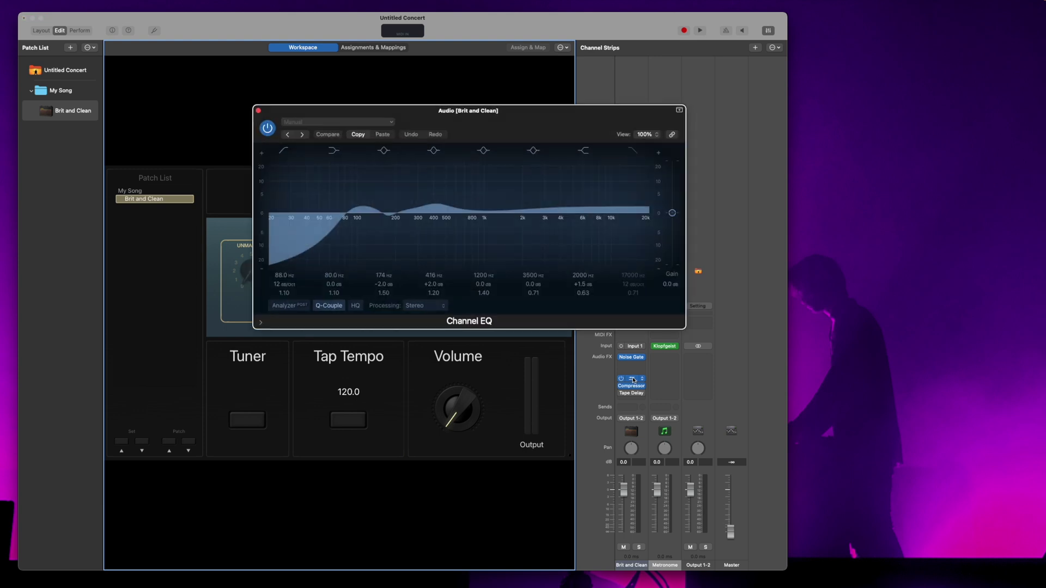
Turn off the 174, 416, 1200 and 2000 Hz bands, keep a 70 Hz low cut, and close the EQ.
click(433, 151)
click(480, 154)
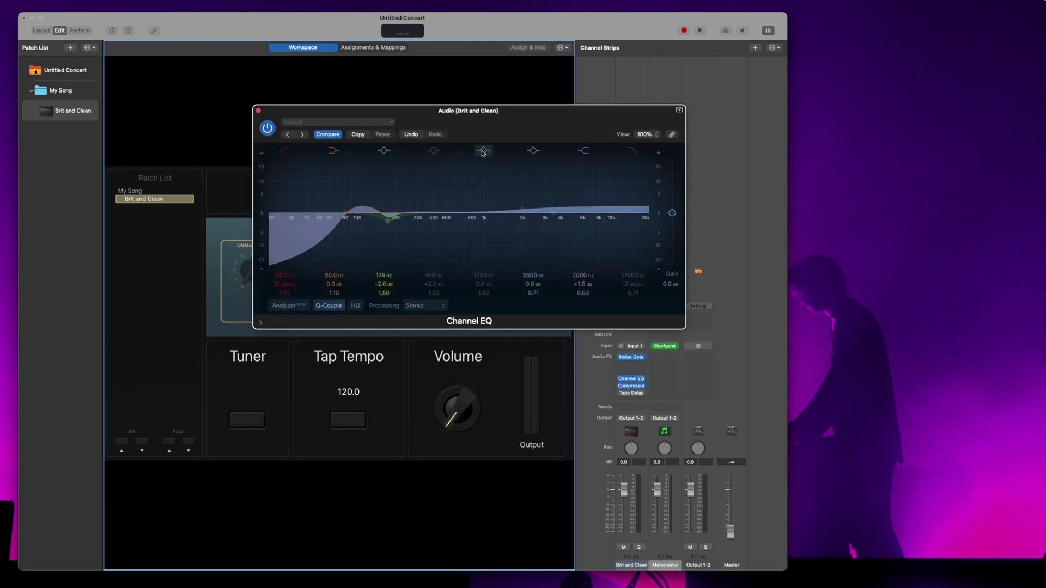
click(583, 152)
click(385, 156)
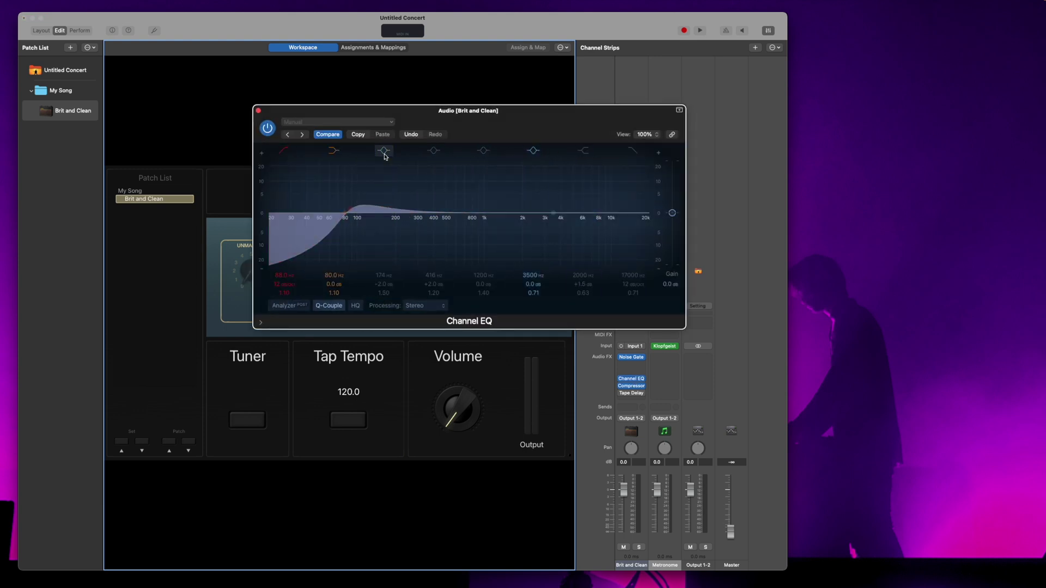
drag(350, 212, 340, 220)
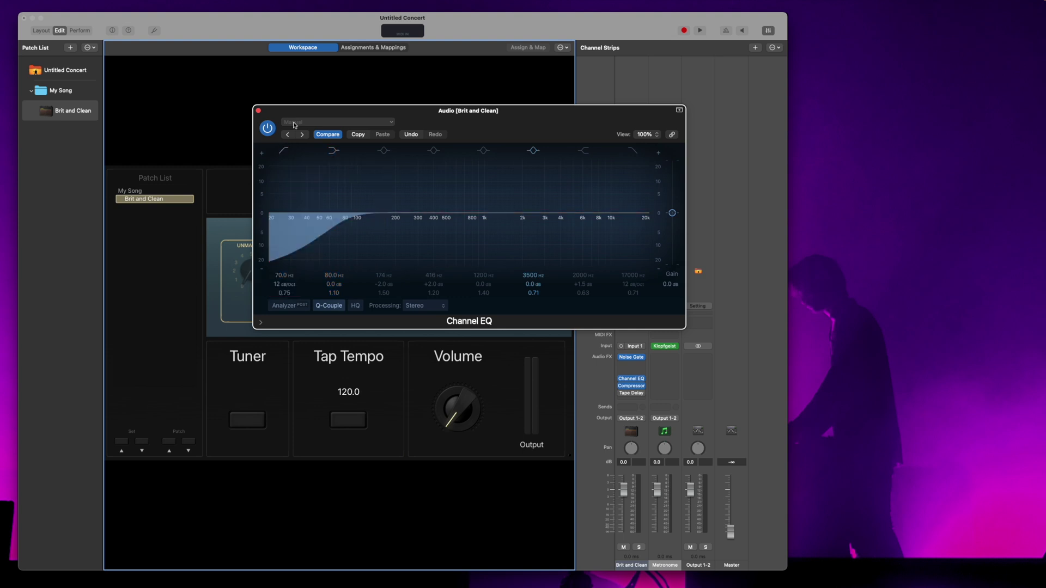
click(259, 111)
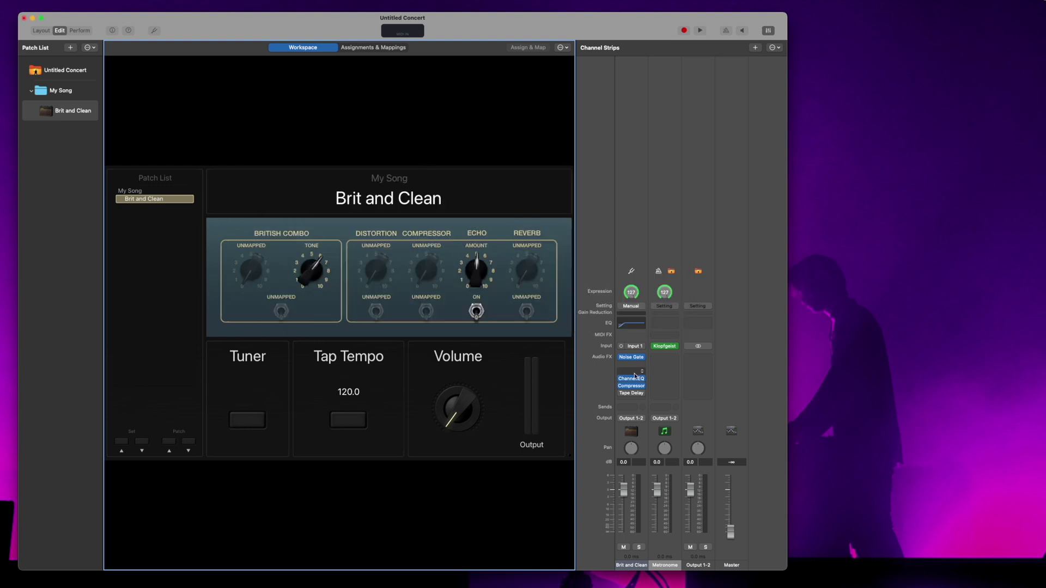
Check the Compressor, then set the Compressor and Tape Delay slots to No Plug-in.
click(626, 387)
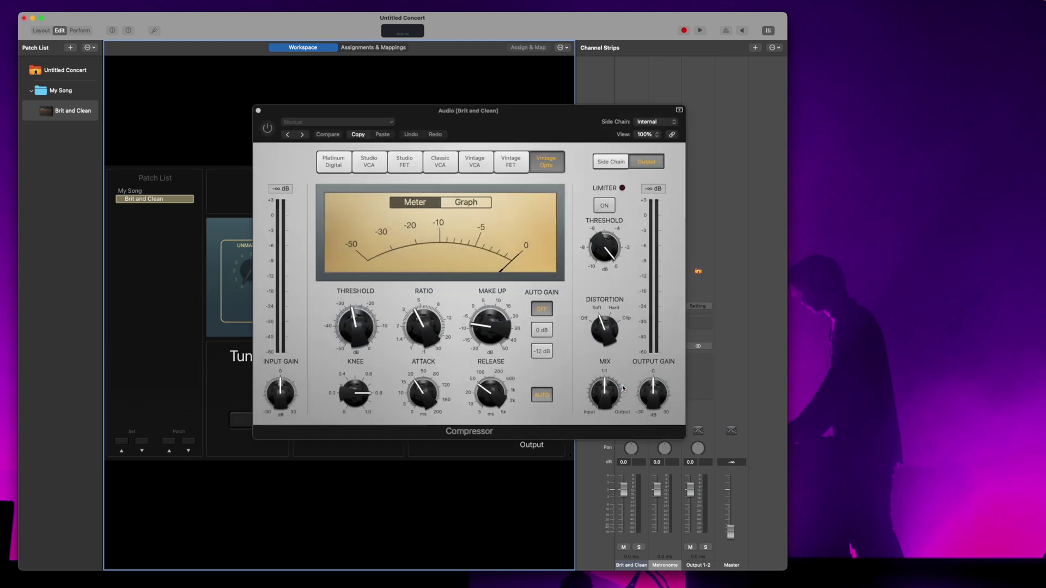
click(363, 96)
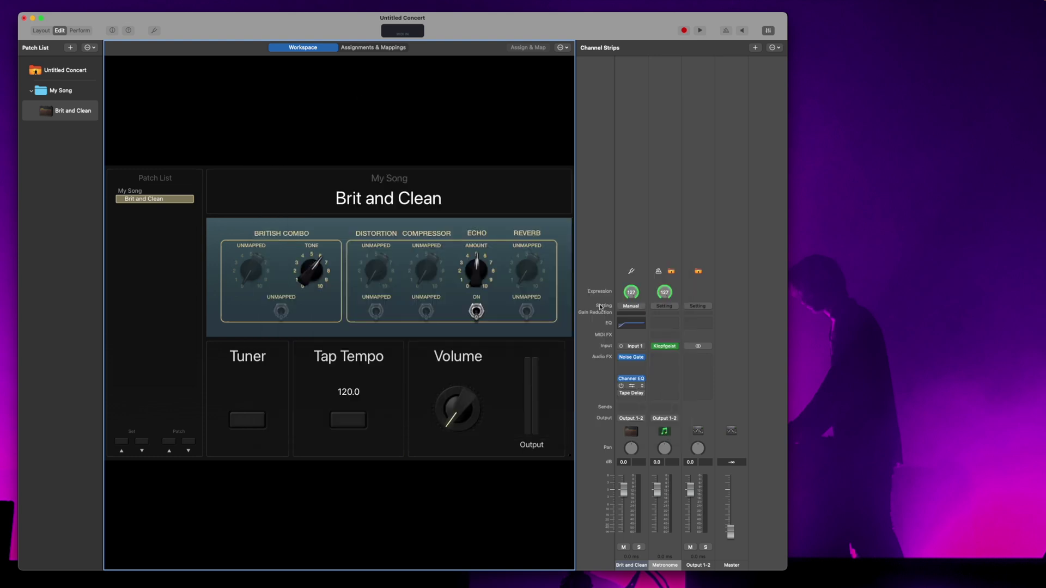
click(641, 386)
click(657, 397)
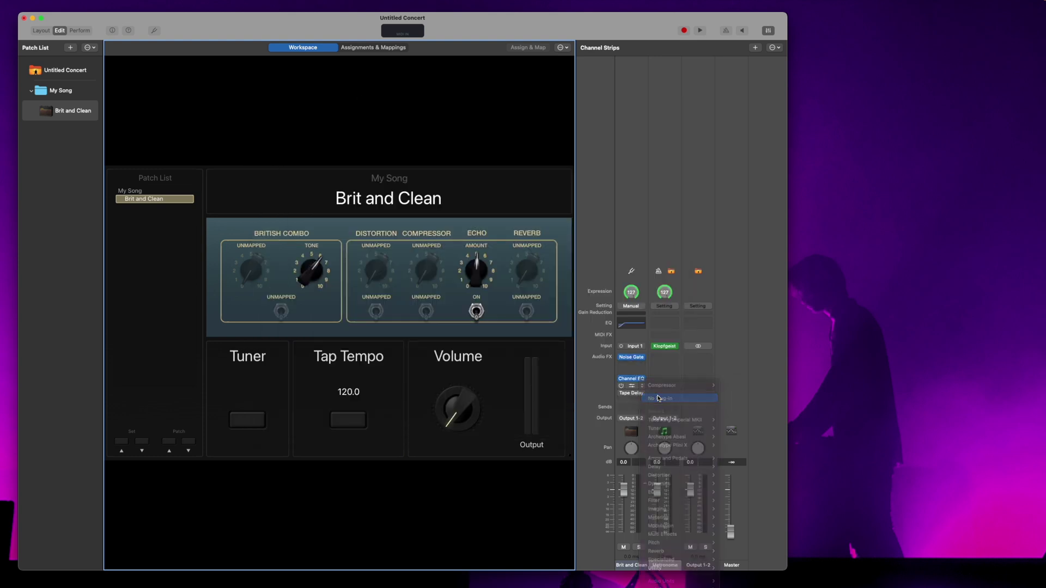
click(641, 393)
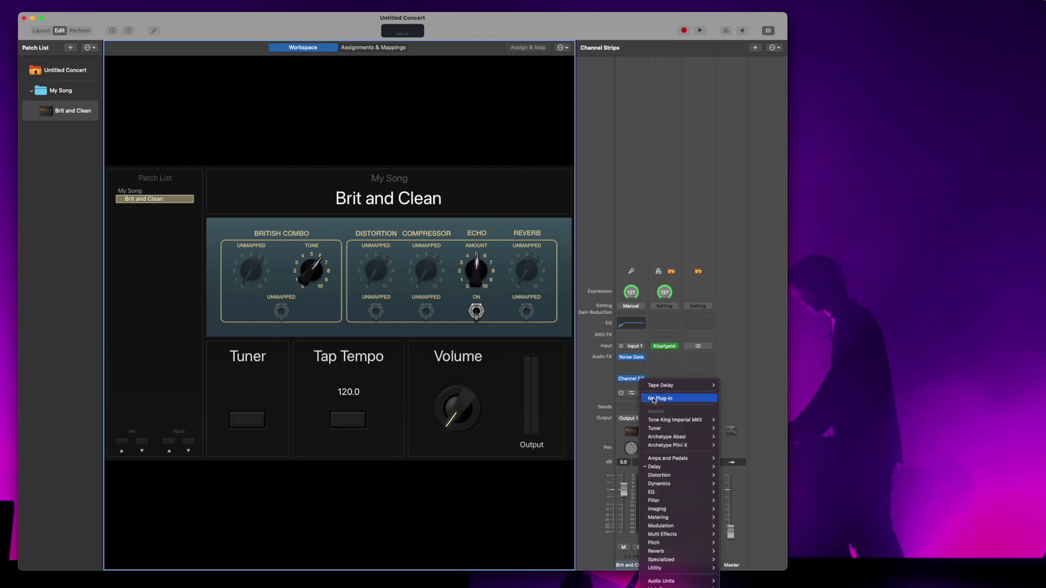
click(660, 398)
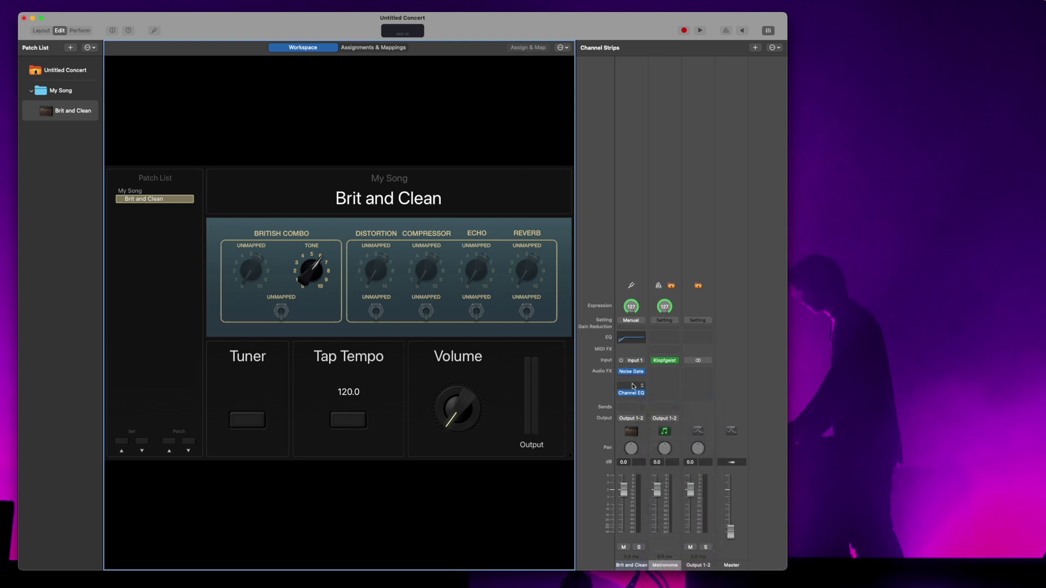
mouse_move(621, 375)
Insert Archetype Abasi in stereo into the empty slot after the Noise Gate.
click(642, 372)
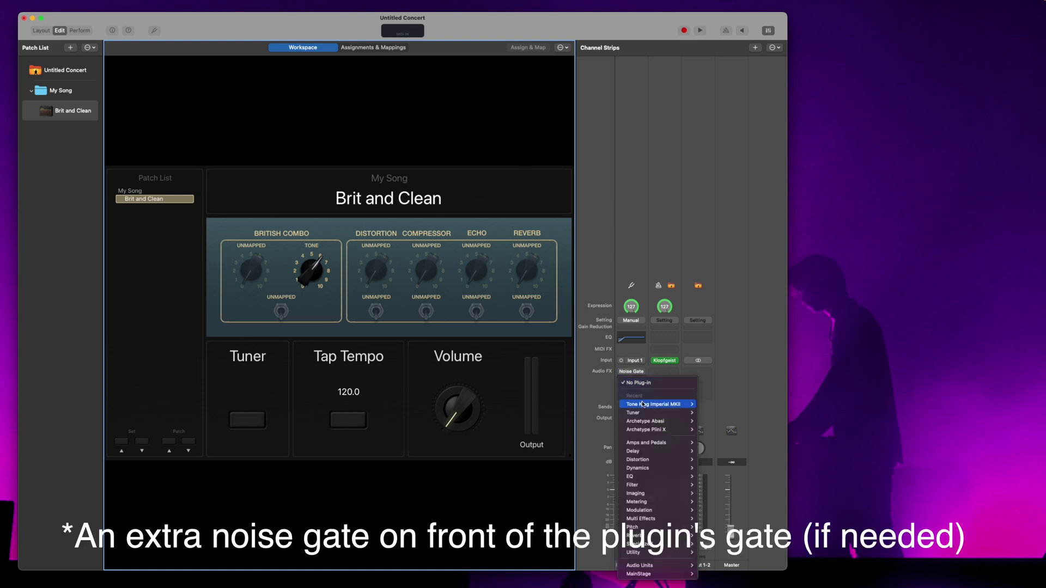
mouse_move(643, 421)
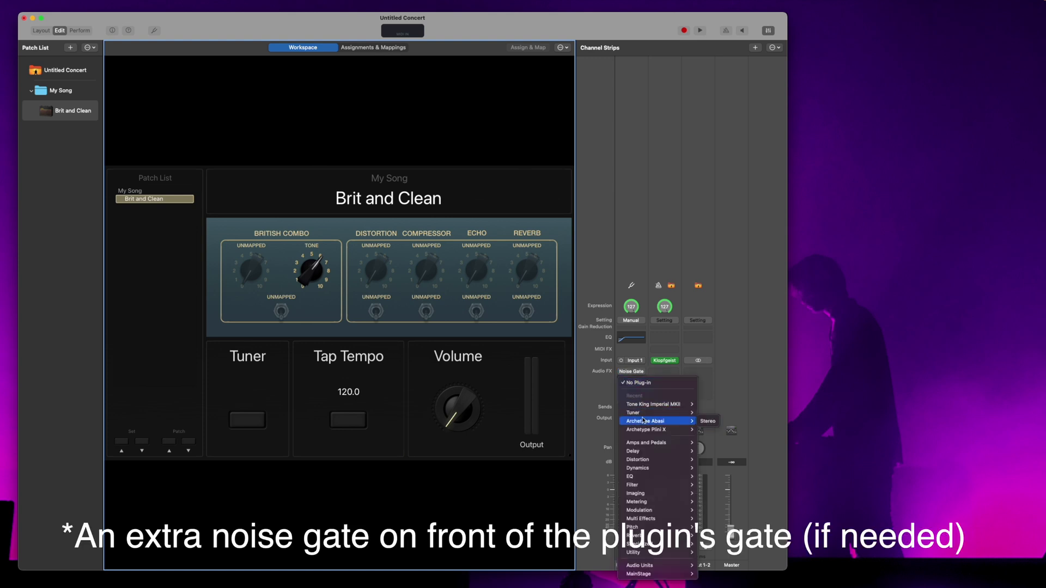
click(640, 244)
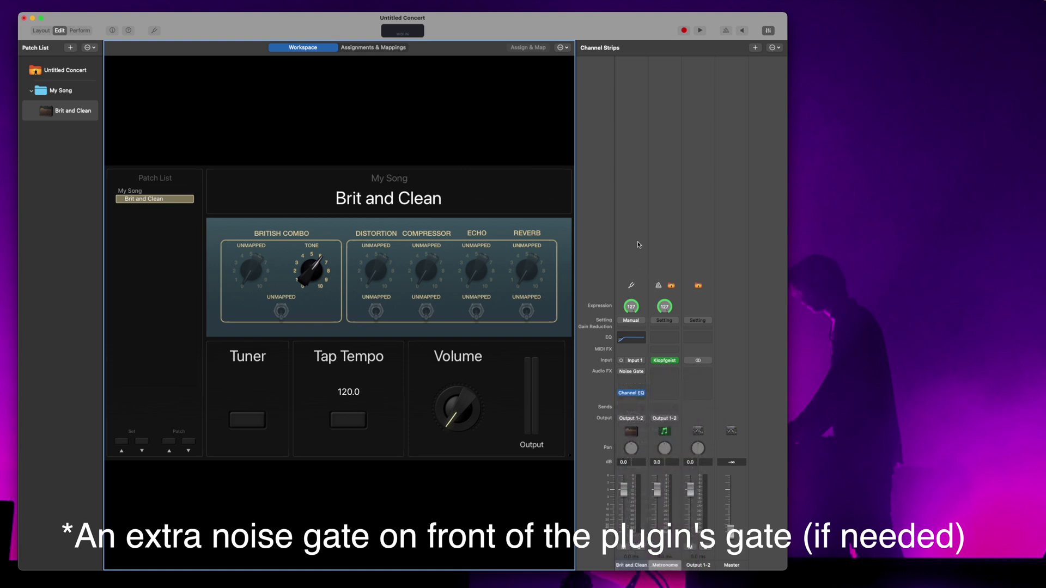
click(641, 373)
mouse_move(648, 423)
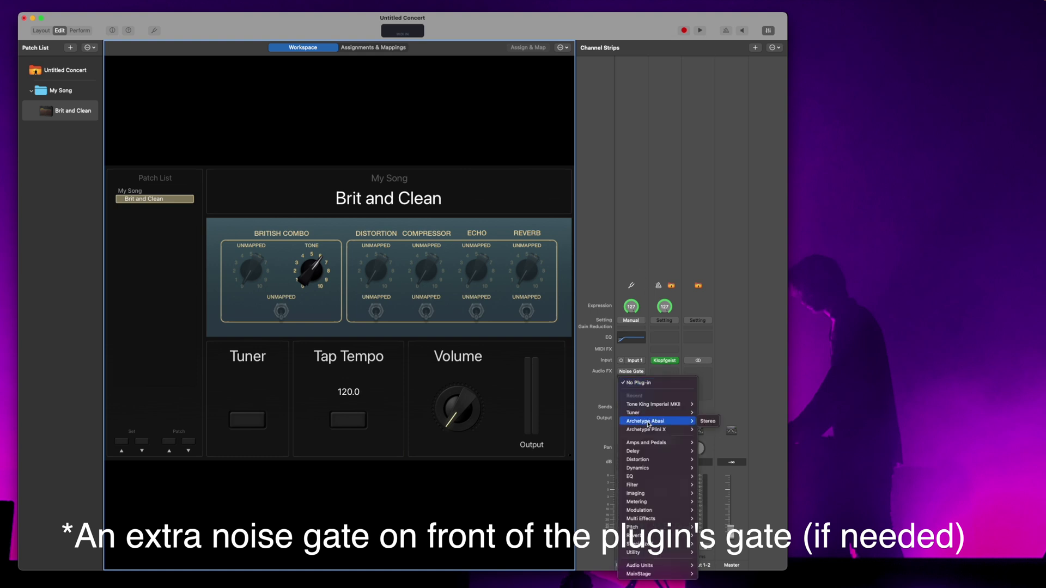
click(706, 421)
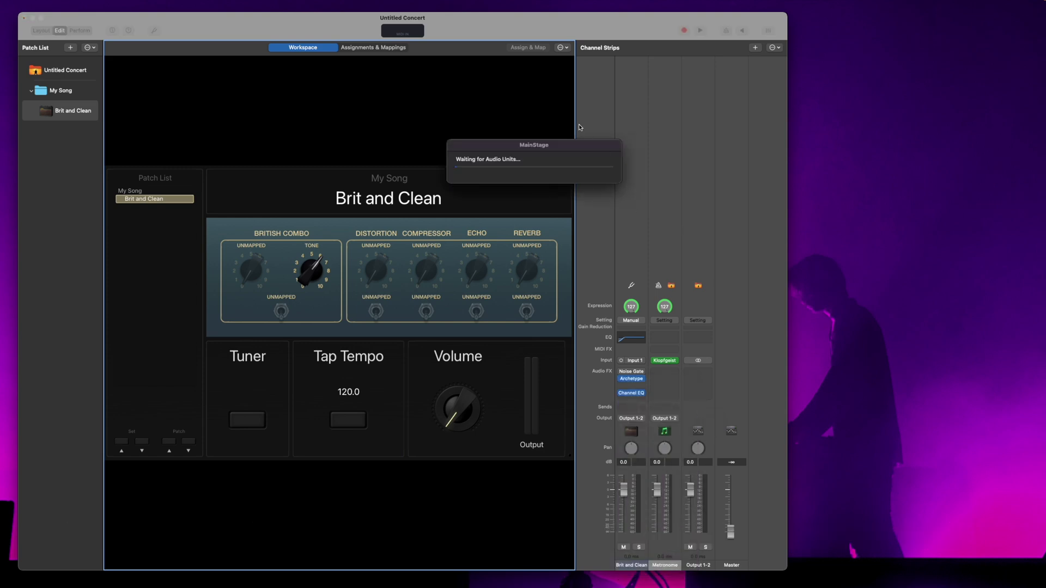
Load the Astro Glass preset on the amp and move its window aside to reveal the concert.
mouse_move(634, 380)
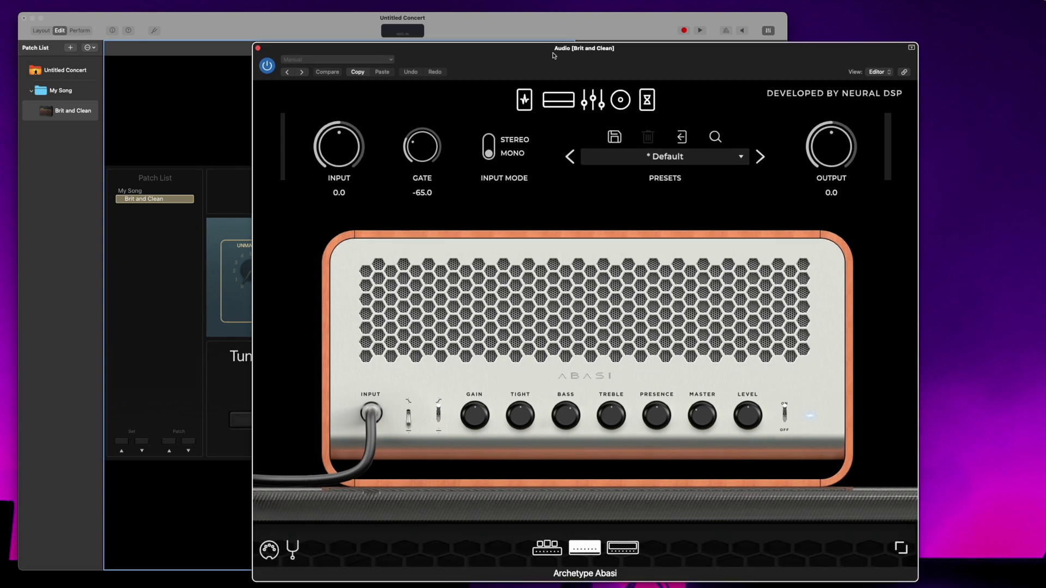
click(569, 157)
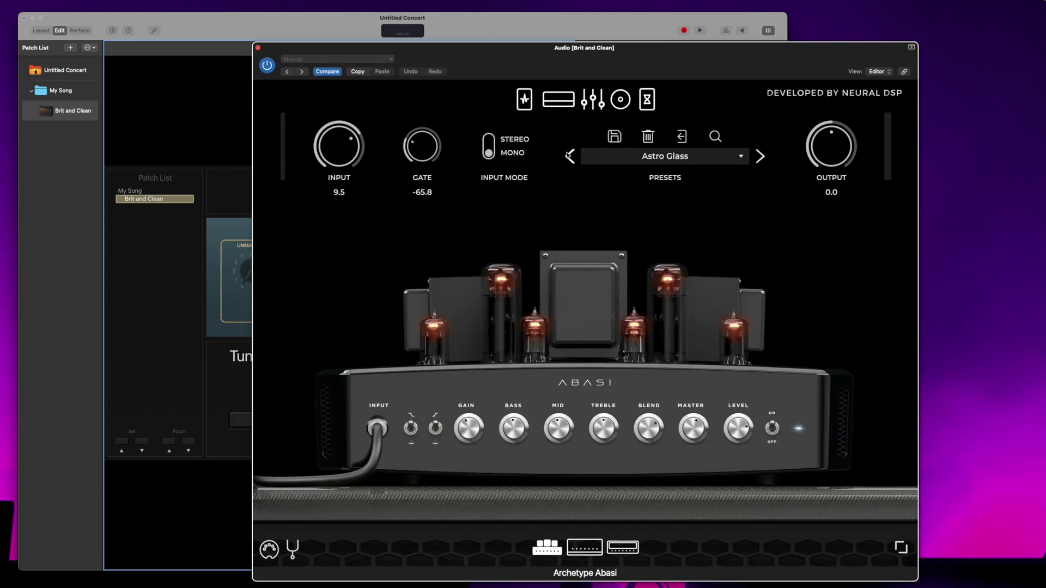
click(150, 199)
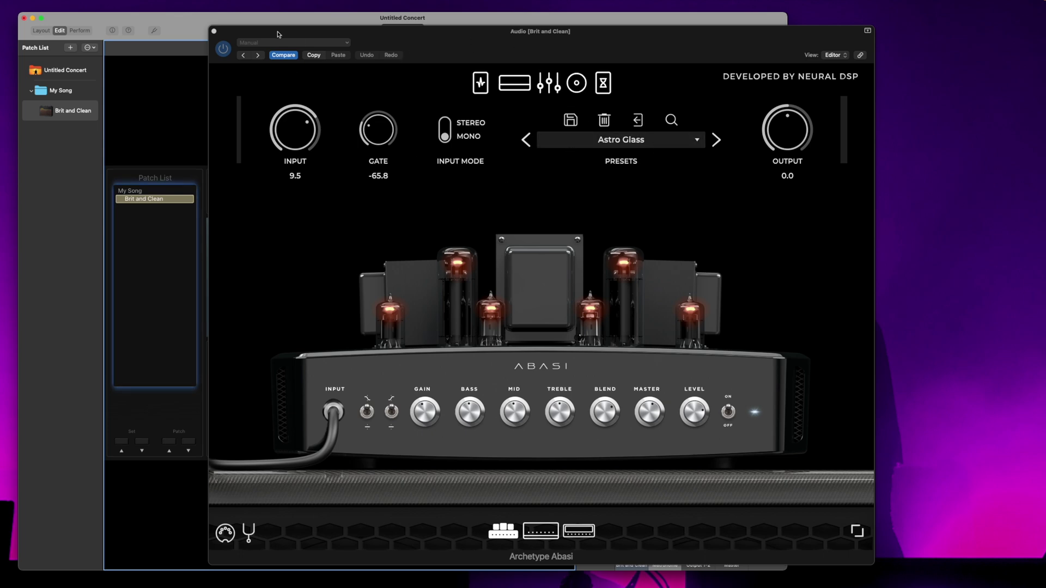
drag(230, 38, 161, 38)
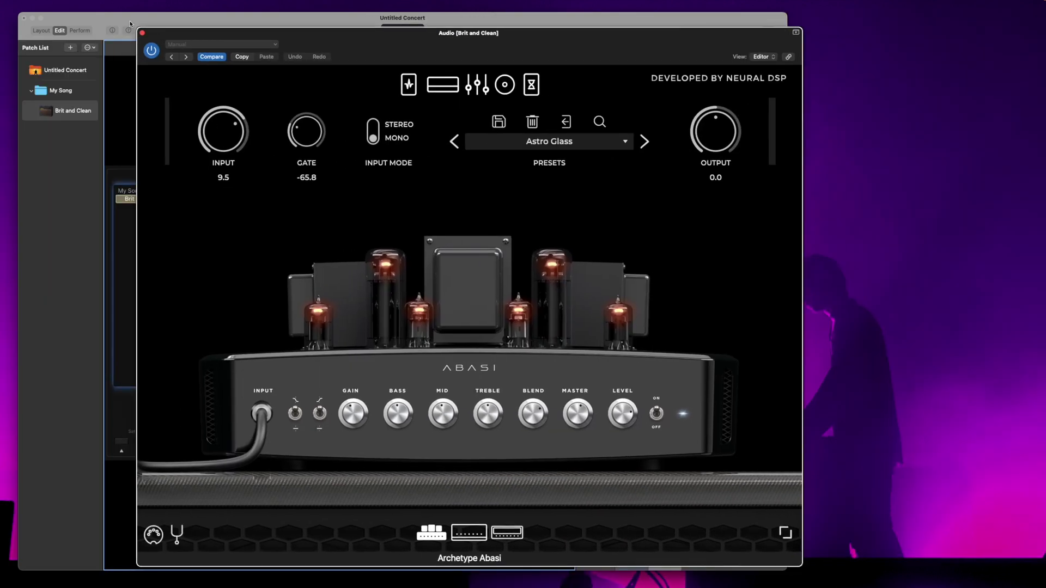
drag(481, 42, 595, 29)
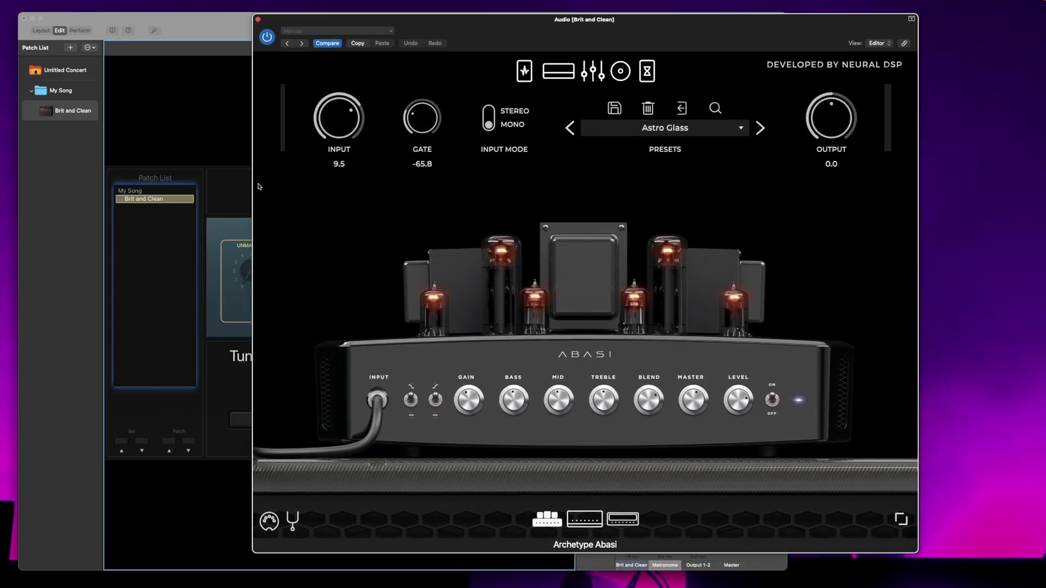
Rename Brit and Clean to 'Abasi' and link the amp window to the selected patch.
click(63, 112)
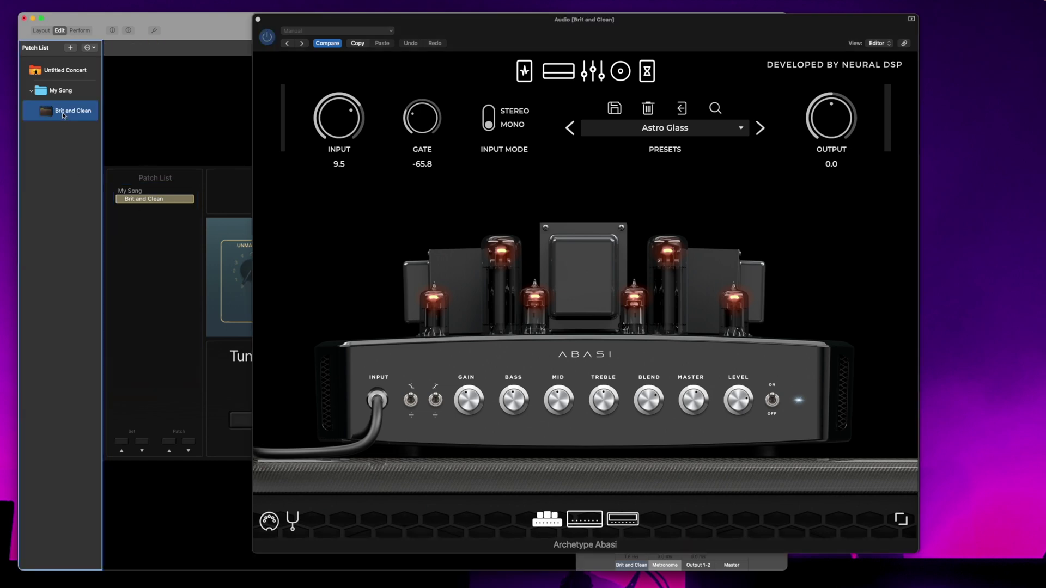
double_click(62, 113)
text(Abasi)
key(Return)
click(906, 45)
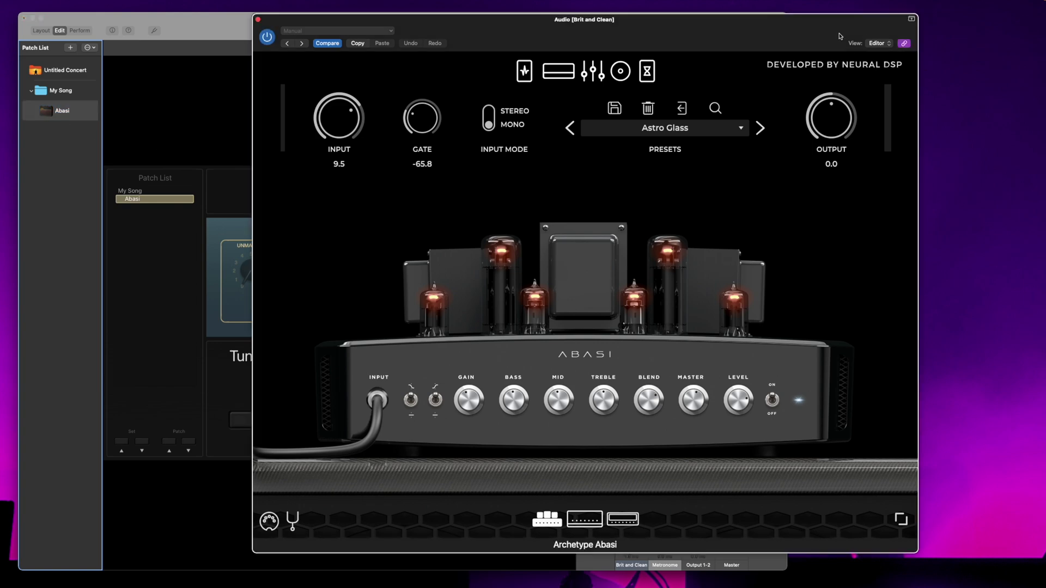
drag(839, 36, 909, 26)
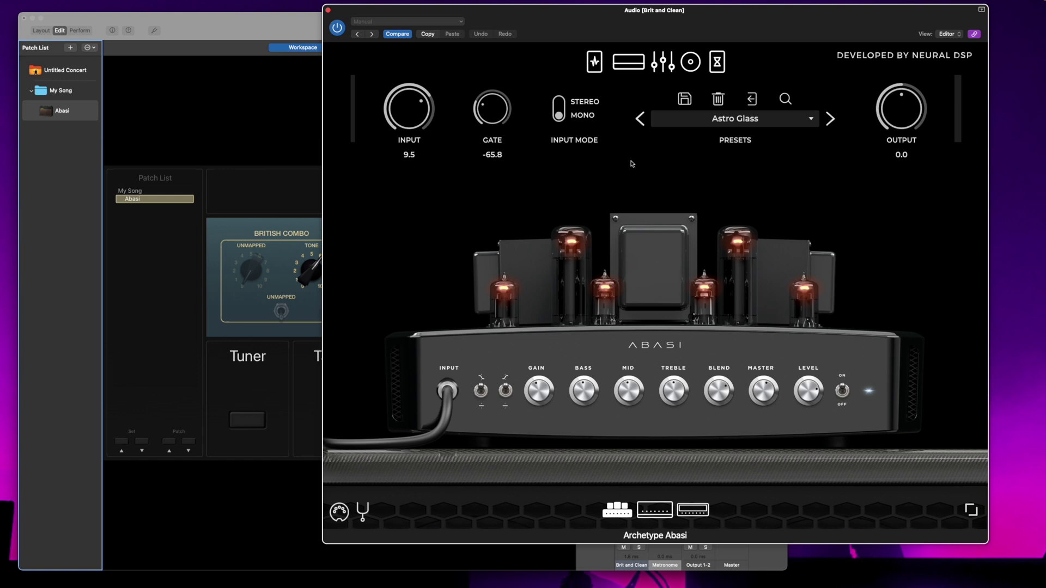
Duplicate the Abasi patch and name the copy 'Tone King'.
right_click(68, 115)
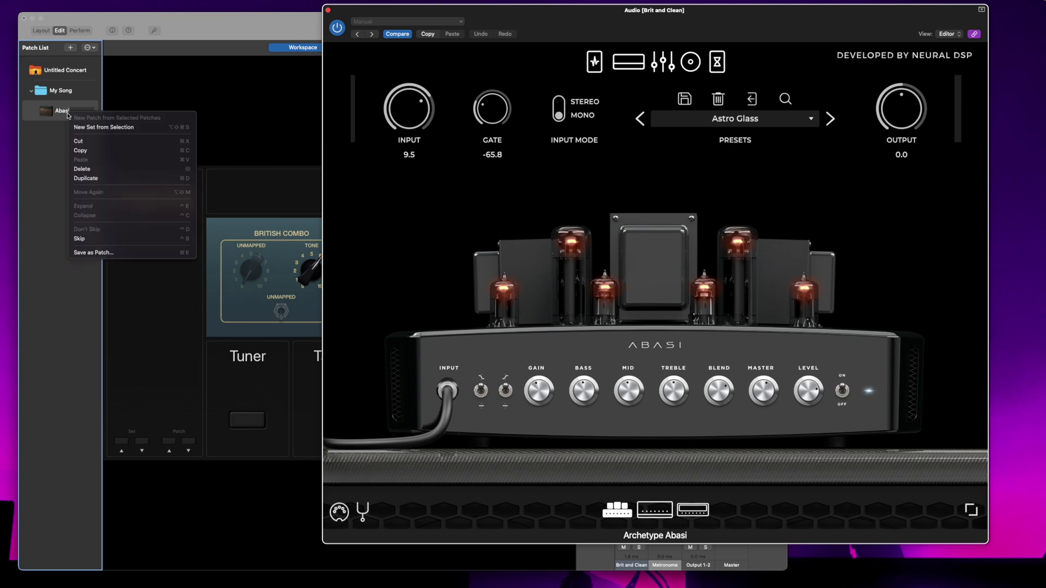
click(111, 180)
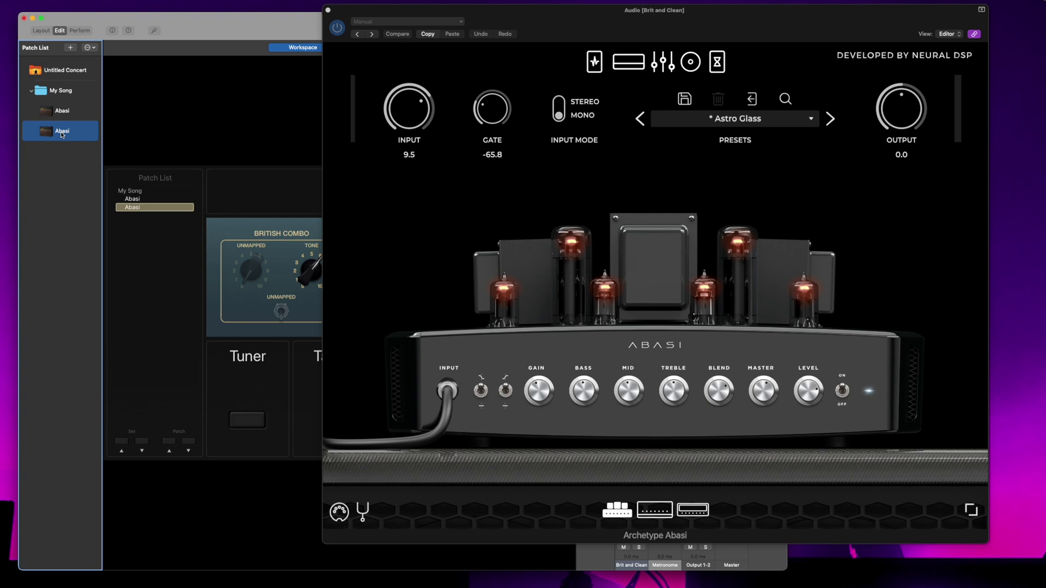
double_click(61, 131)
text(Tone King)
key(Return)
Swap the amp for Tone King Imperial MKII in stereo with a turquoise finish.
click(328, 11)
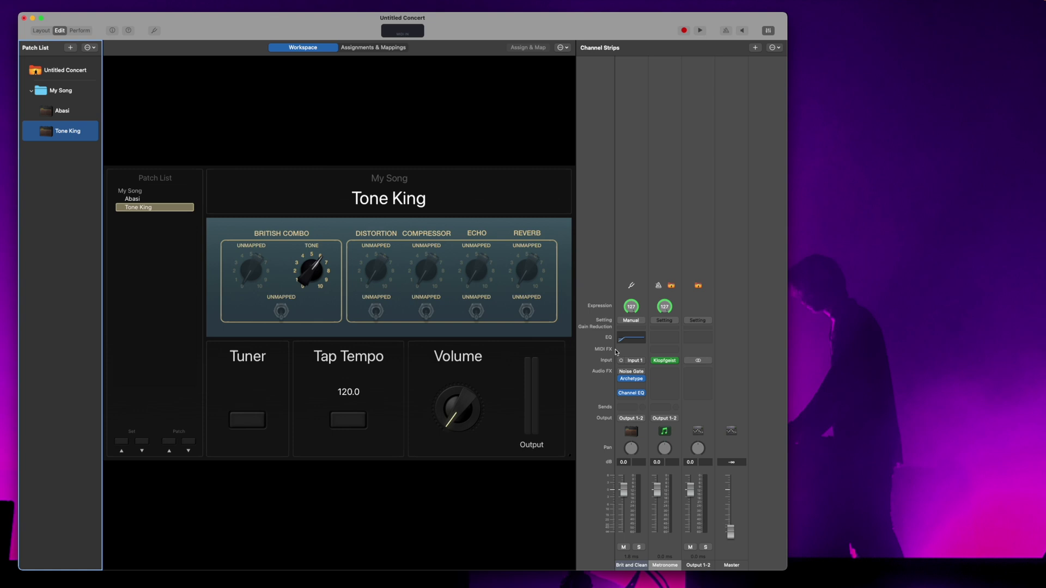
click(645, 380)
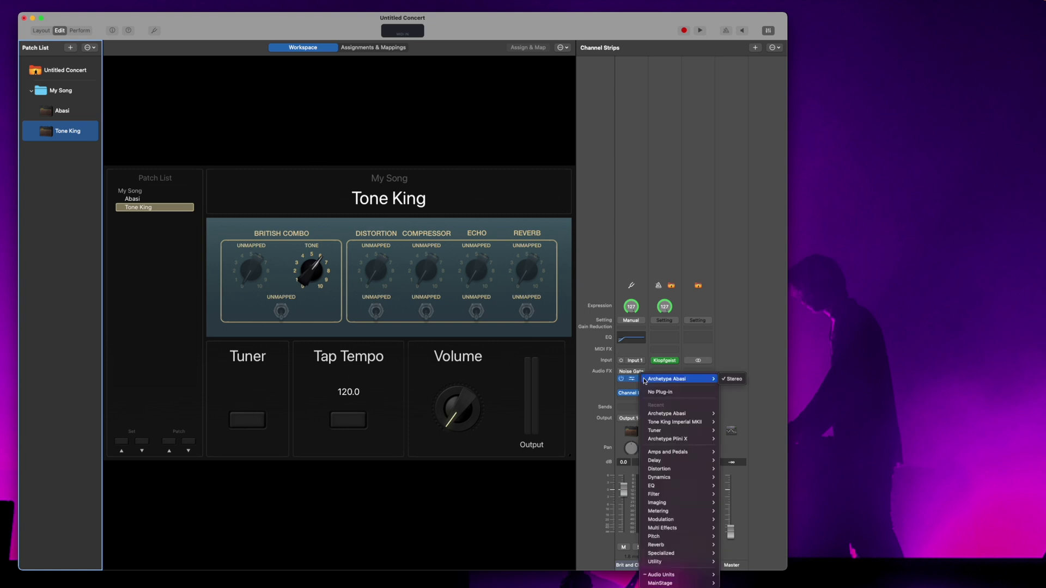
click(729, 422)
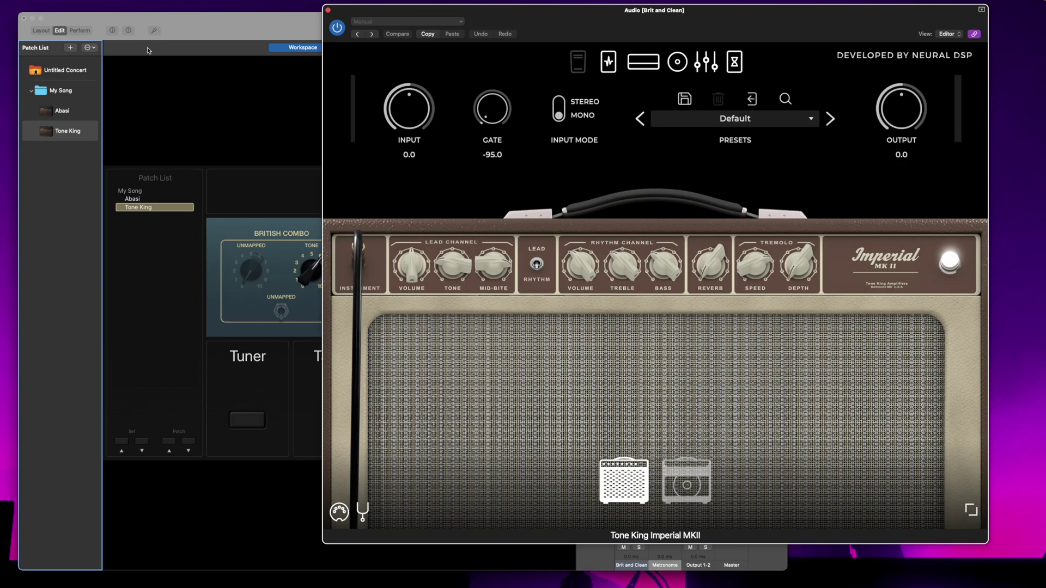
click(862, 271)
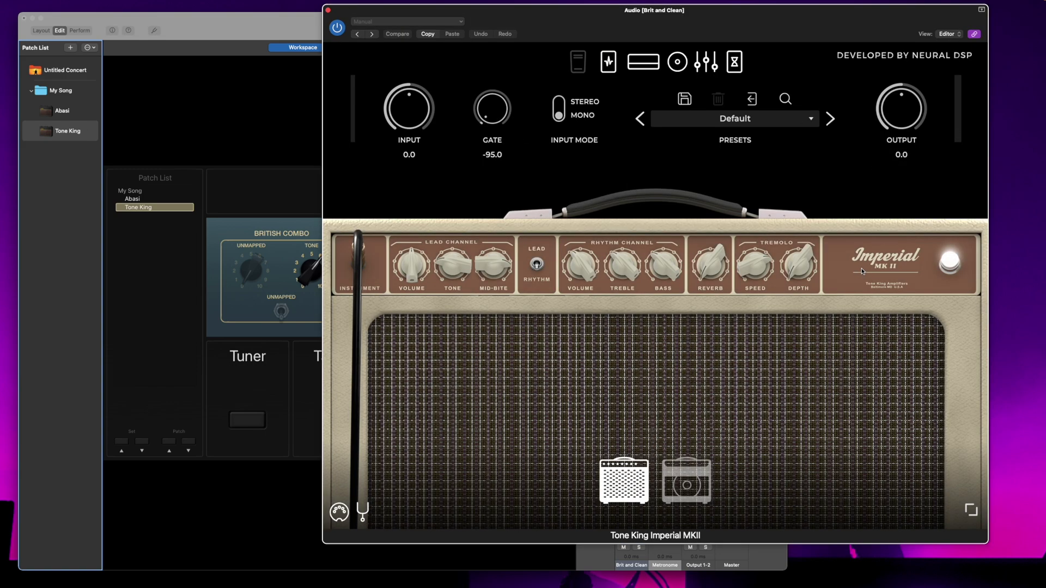
click(862, 271)
Switch between the Abasi and Tone King patches to compare their amps.
click(59, 111)
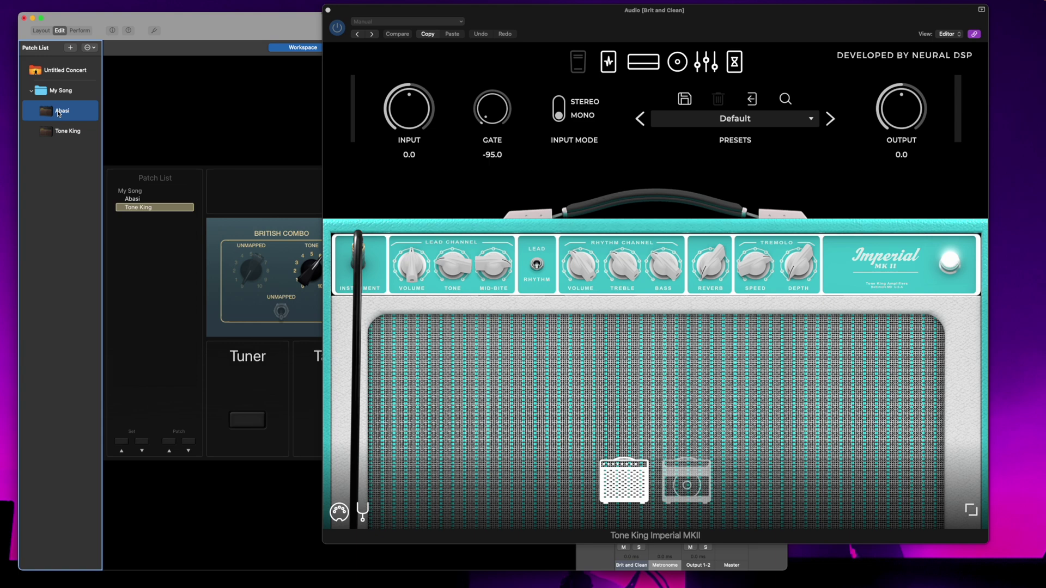
click(60, 131)
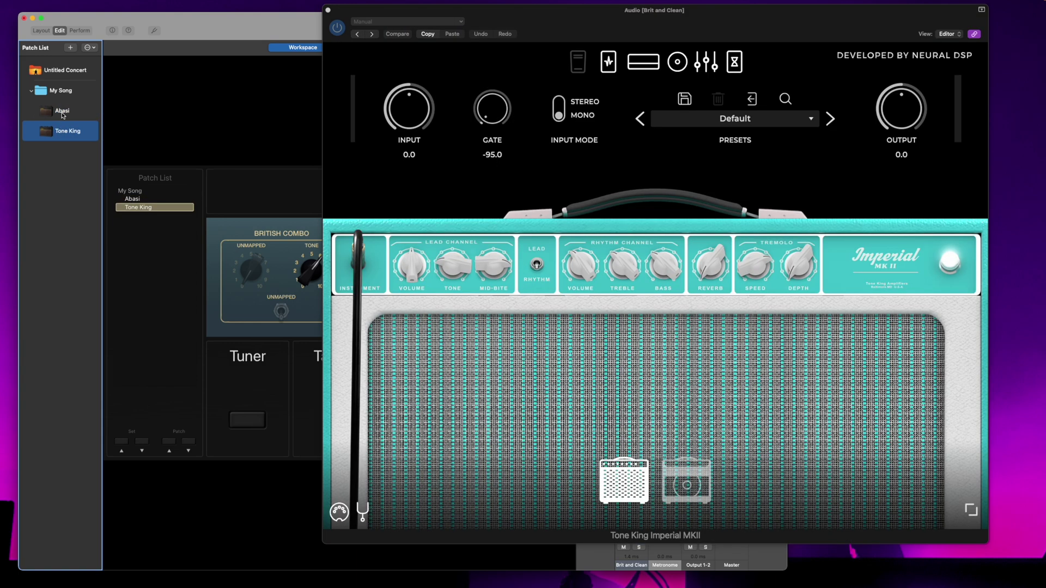
click(62, 112)
click(63, 129)
Duplicate the Tone King patch and select the new copy.
right_click(67, 136)
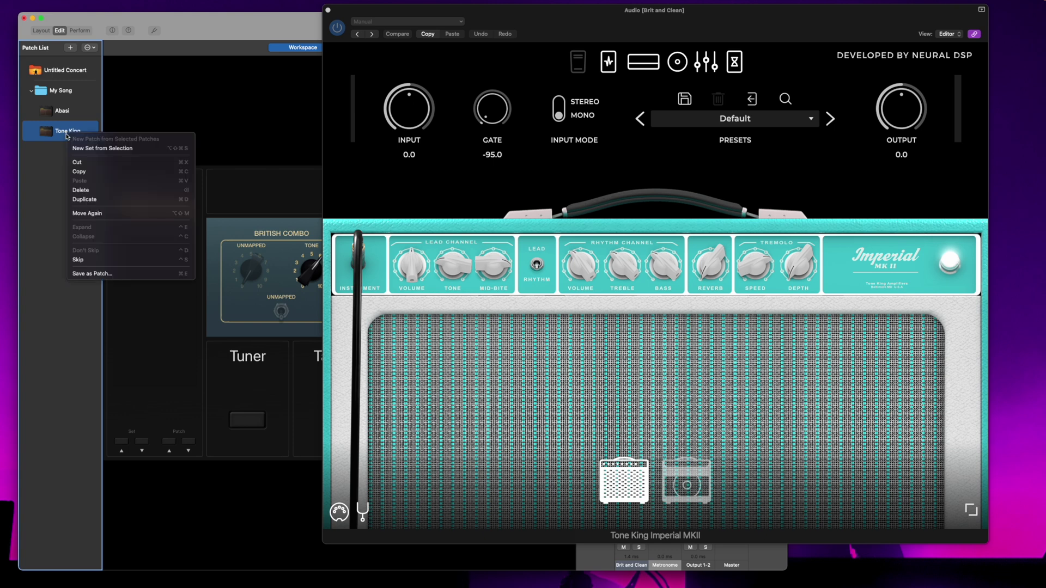
click(88, 199)
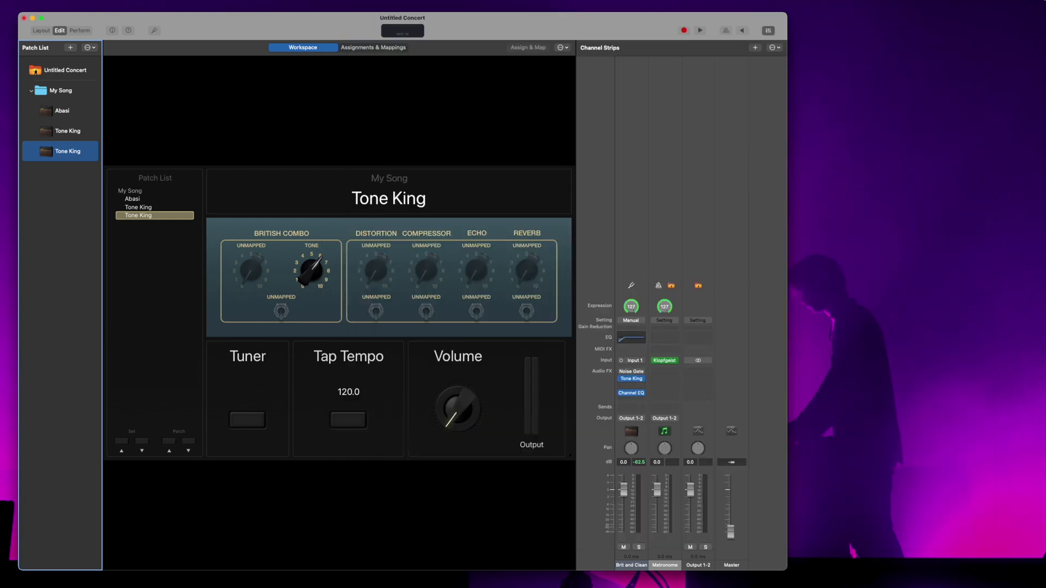
click(146, 208)
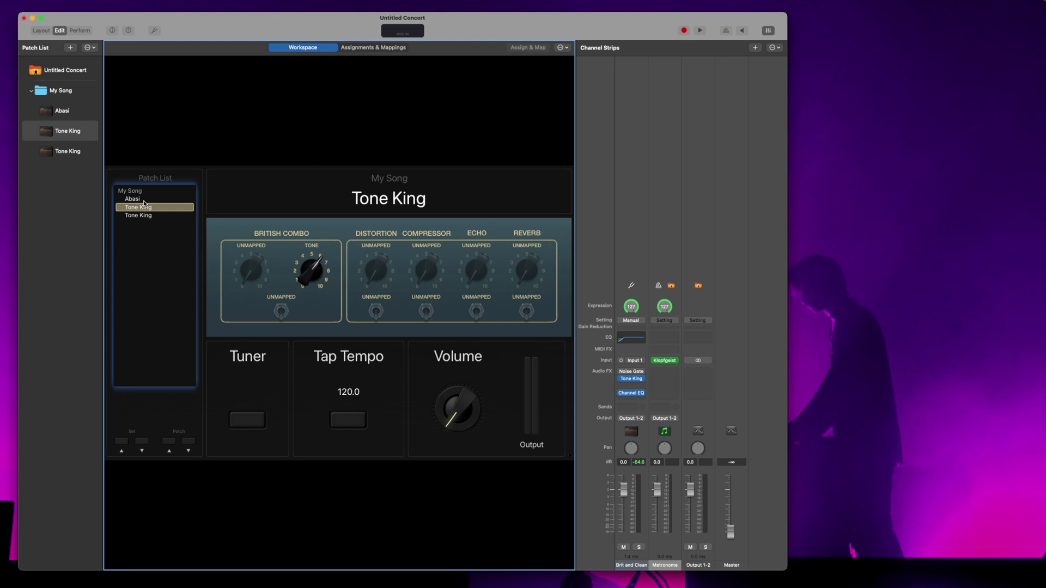
click(145, 201)
click(145, 208)
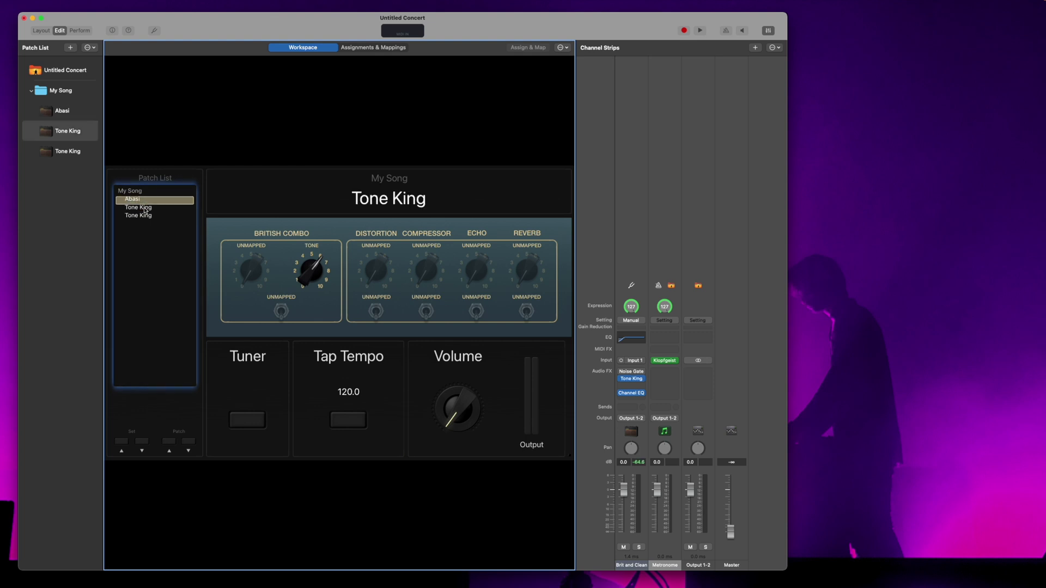
click(164, 216)
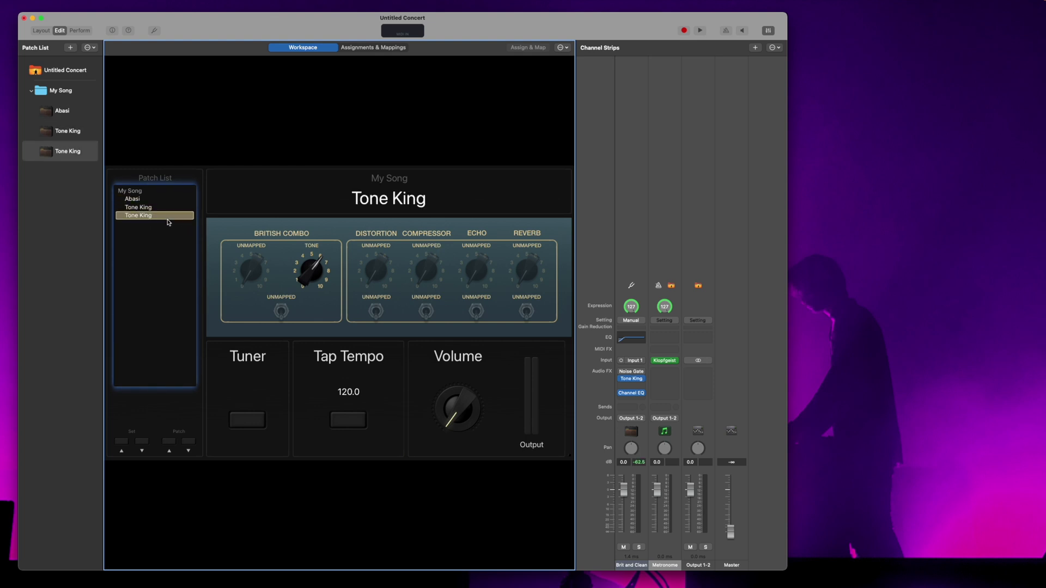
Replace the copy's amp with Archetype Plini X on the Astro Dream Clean preset and close it.
click(645, 380)
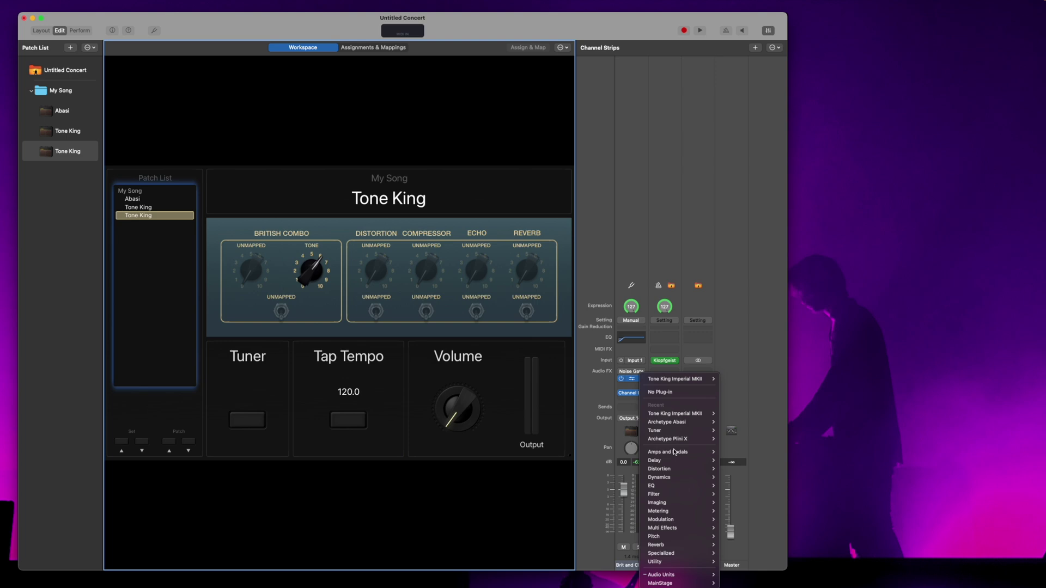
click(729, 439)
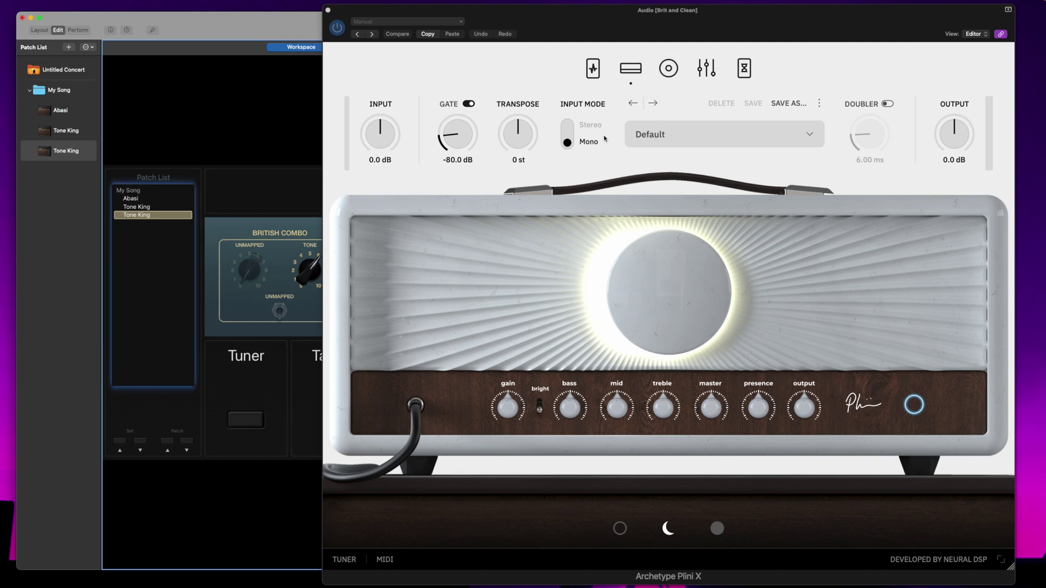
click(631, 102)
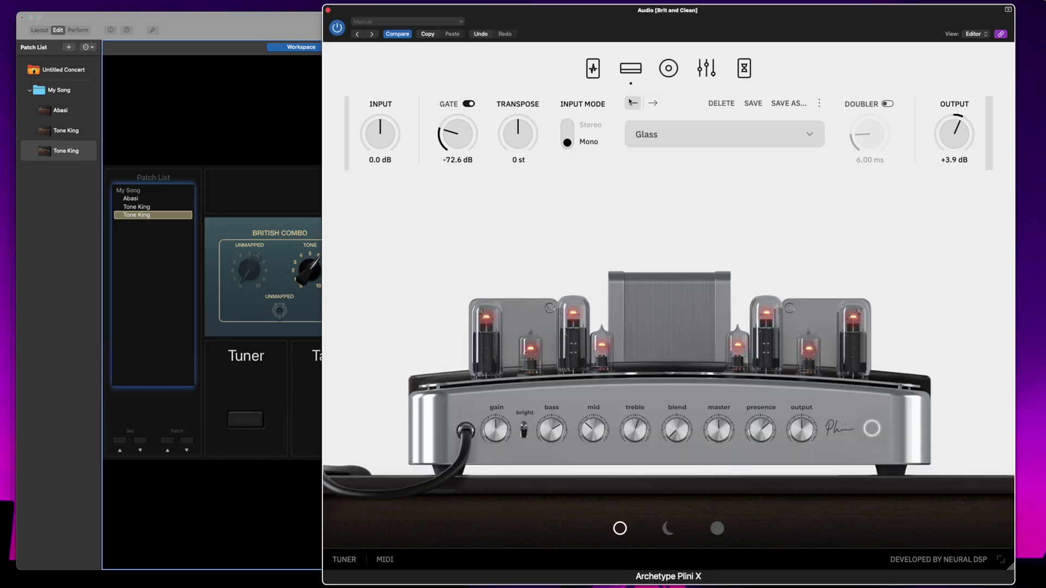
click(631, 102)
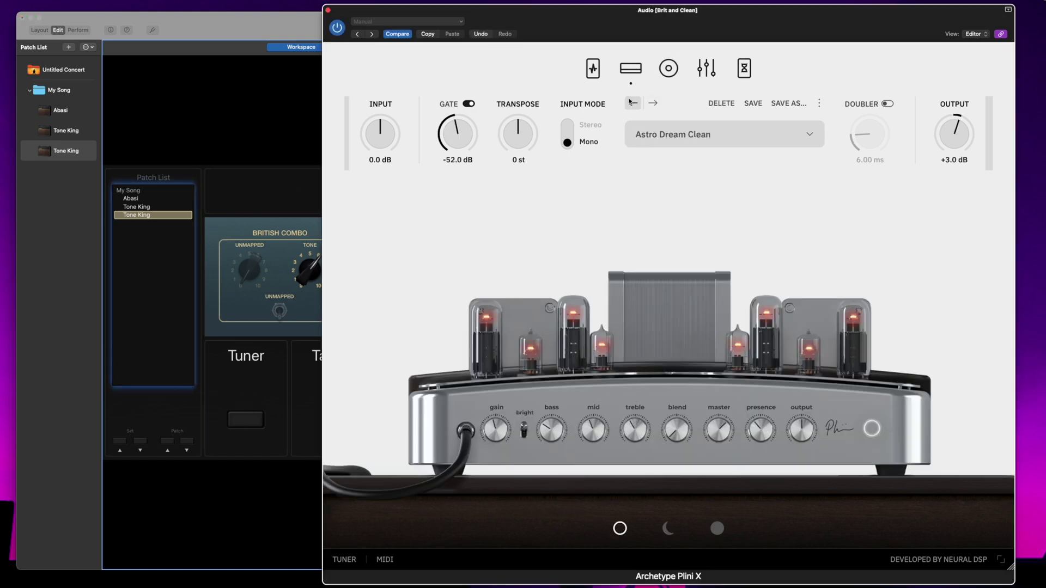
click(328, 10)
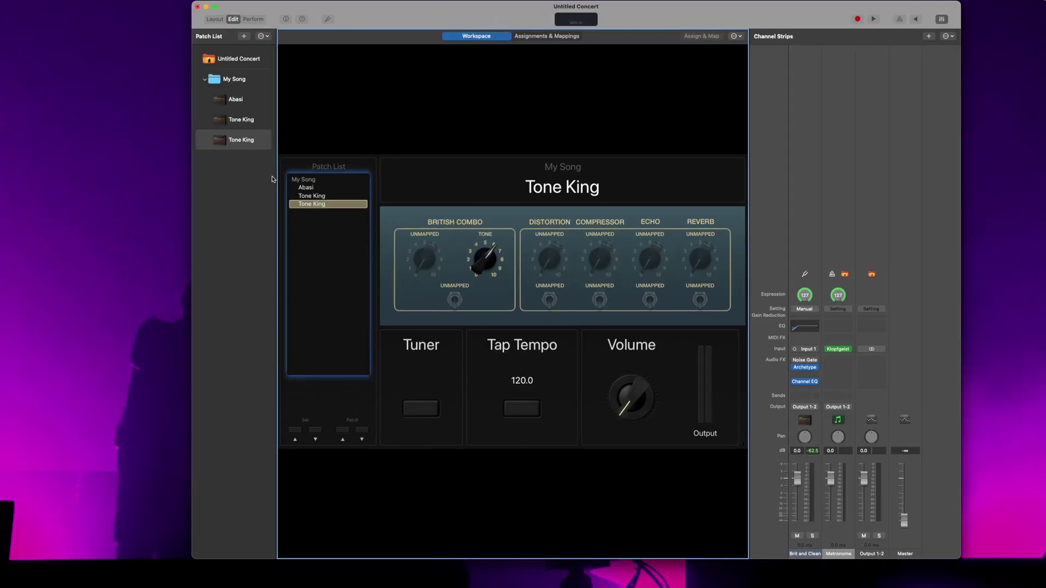
Rename the second Tone King patch to PliniX, then select Abasi, Tone King and PliniX in turn.
click(238, 141)
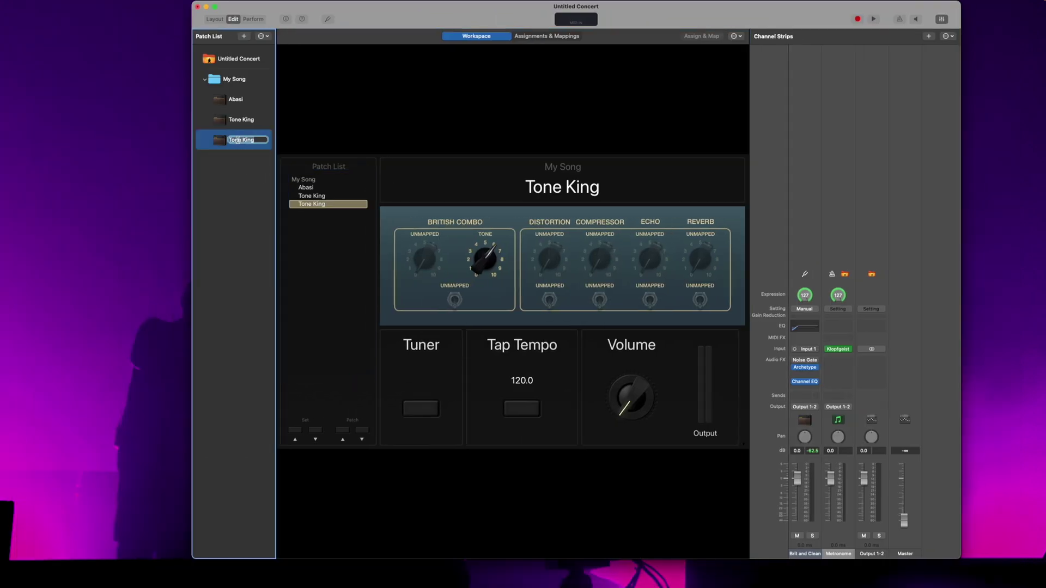
text(PliniX)
key(Return)
click(234, 121)
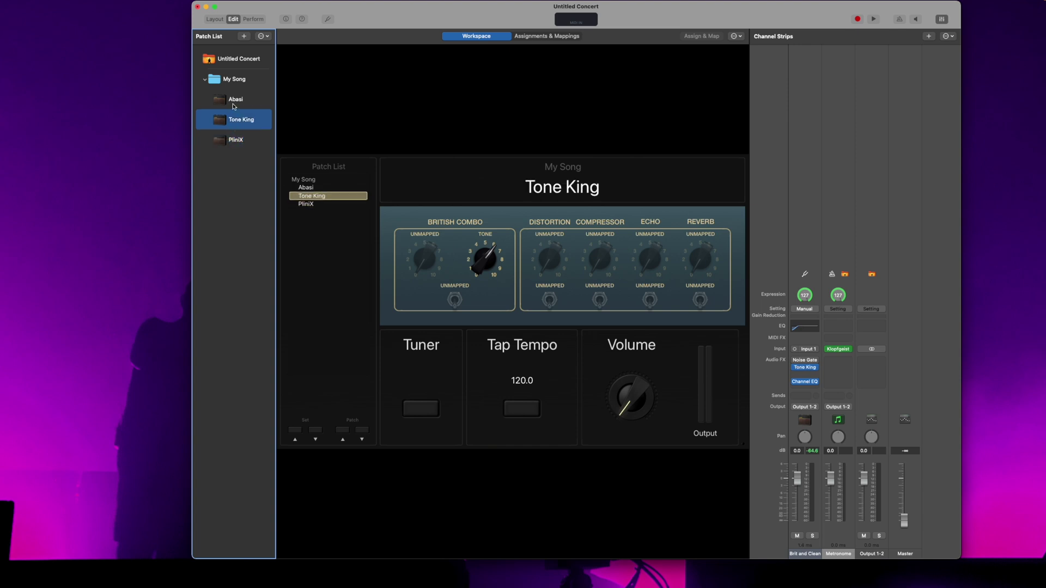
click(235, 101)
click(236, 120)
click(237, 139)
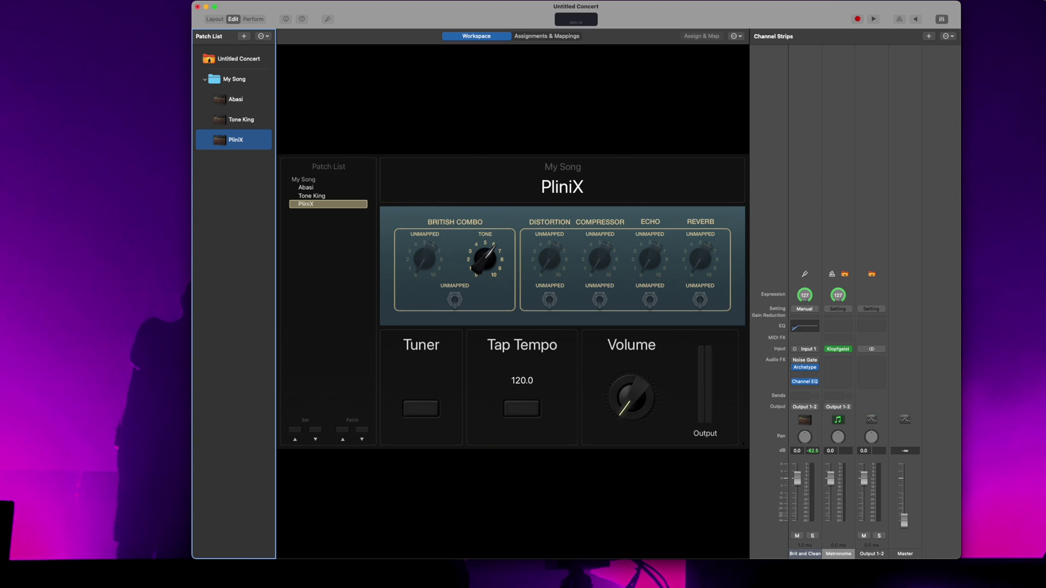
Enter 'Rock Show 101' as the concert's new name in Save As.
key(super+s)
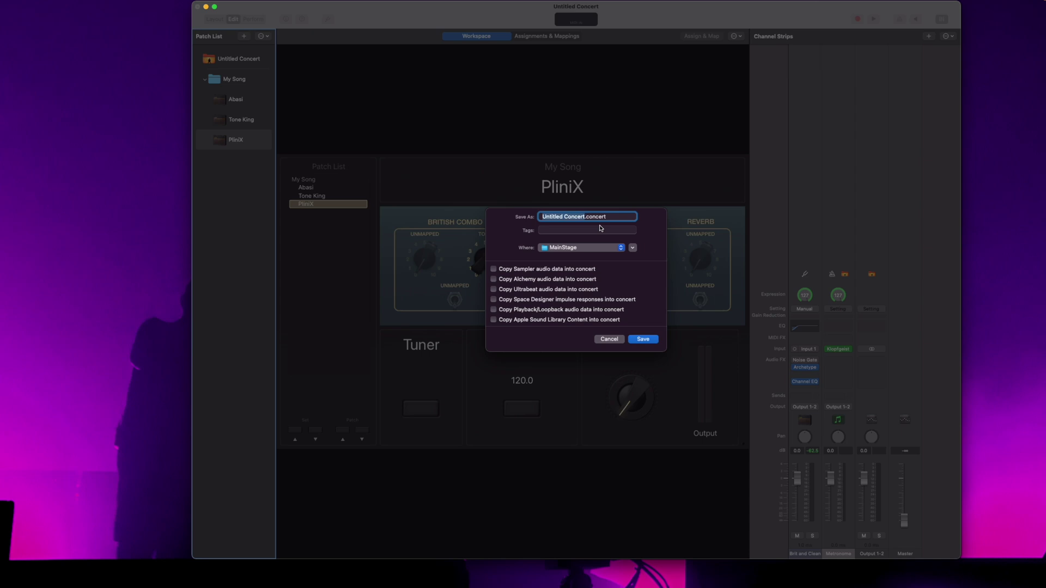
text(Rock Show 101)
Finish saving, then insert Output's stereo Portal effect in the empty slot after Archetype.
click(643, 339)
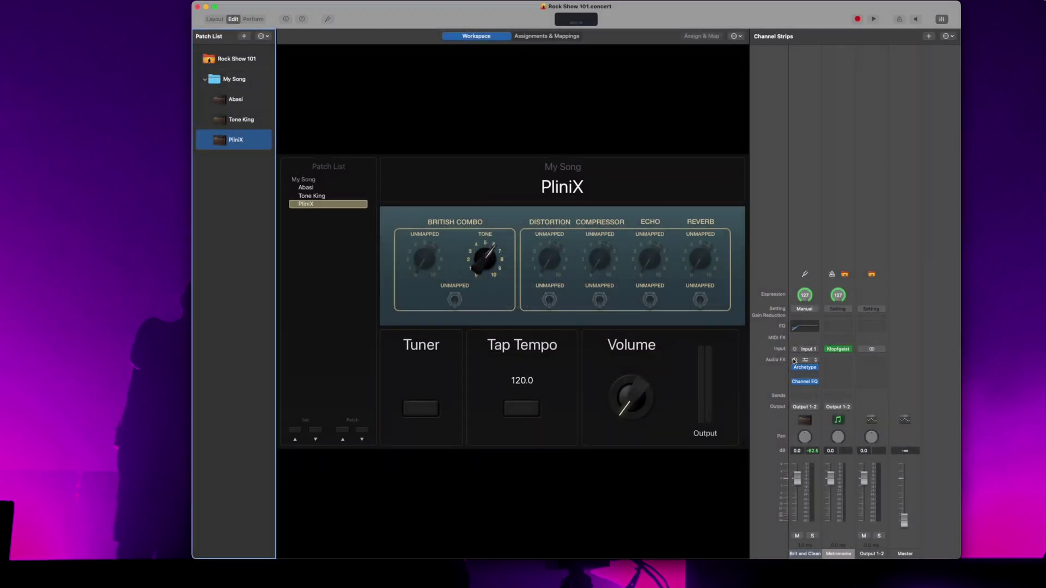
click(815, 376)
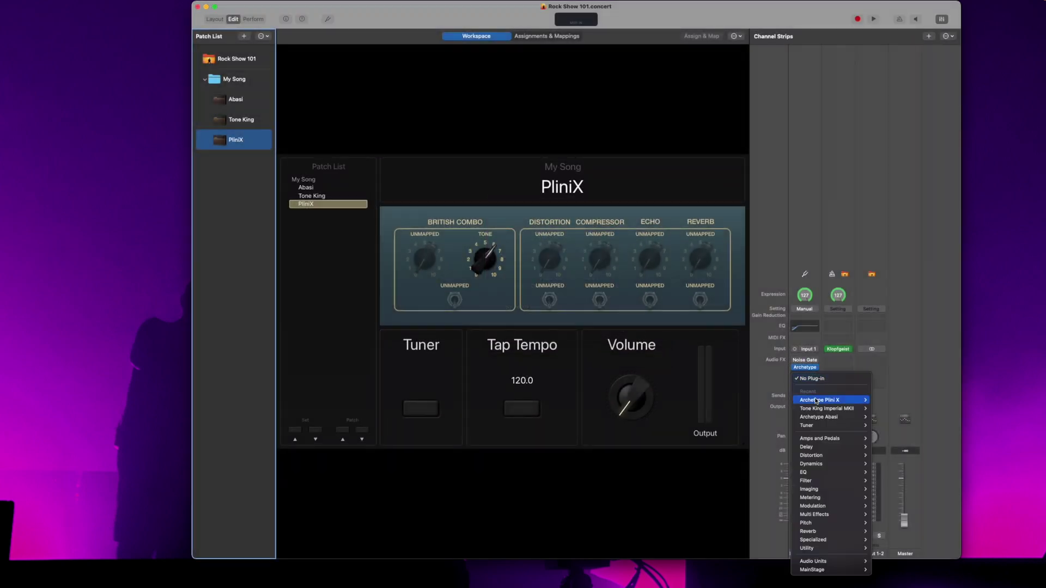
mouse_move(828, 562)
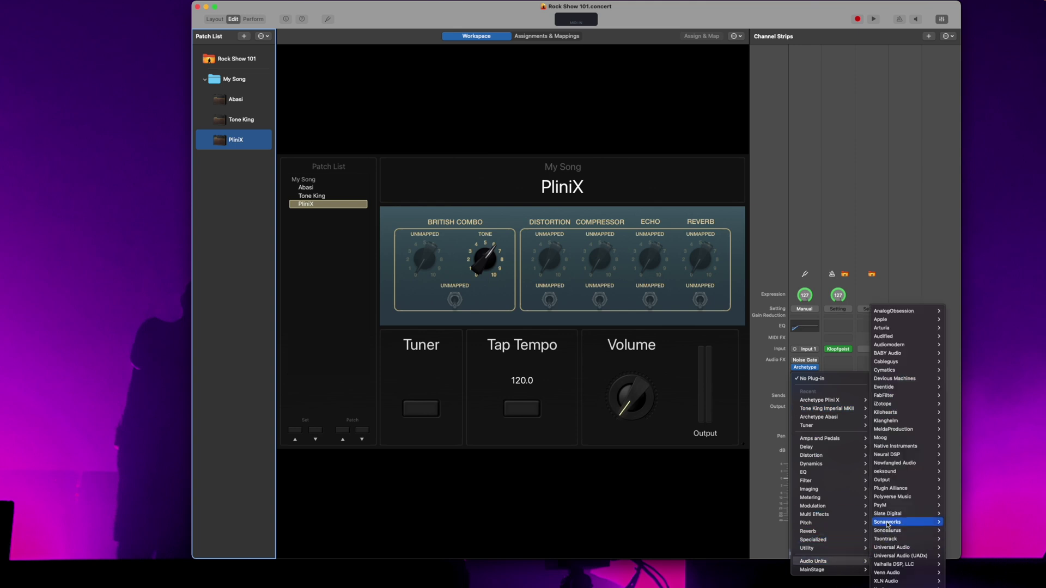
mouse_move(890, 482)
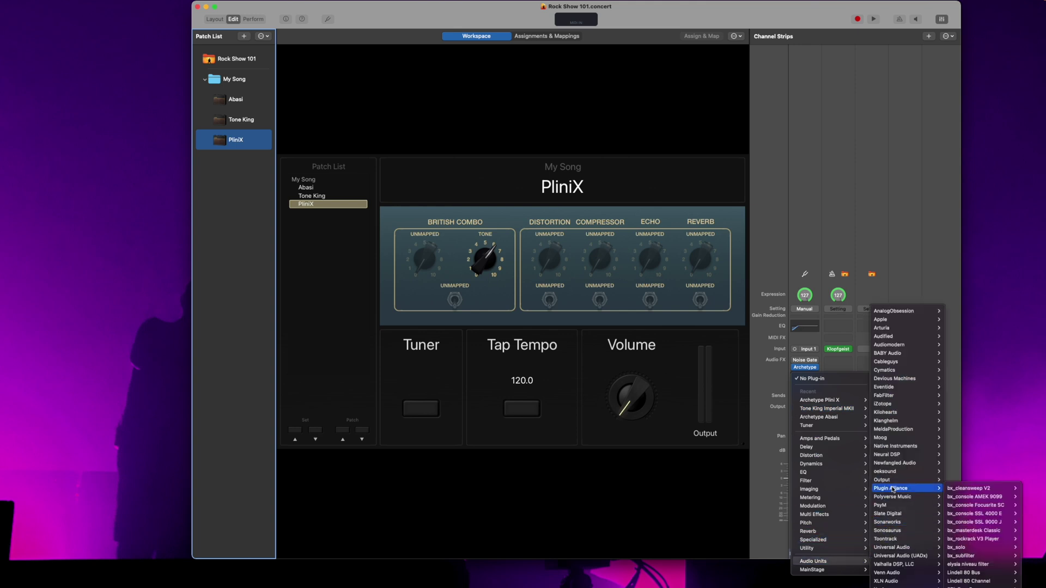
mouse_move(957, 489)
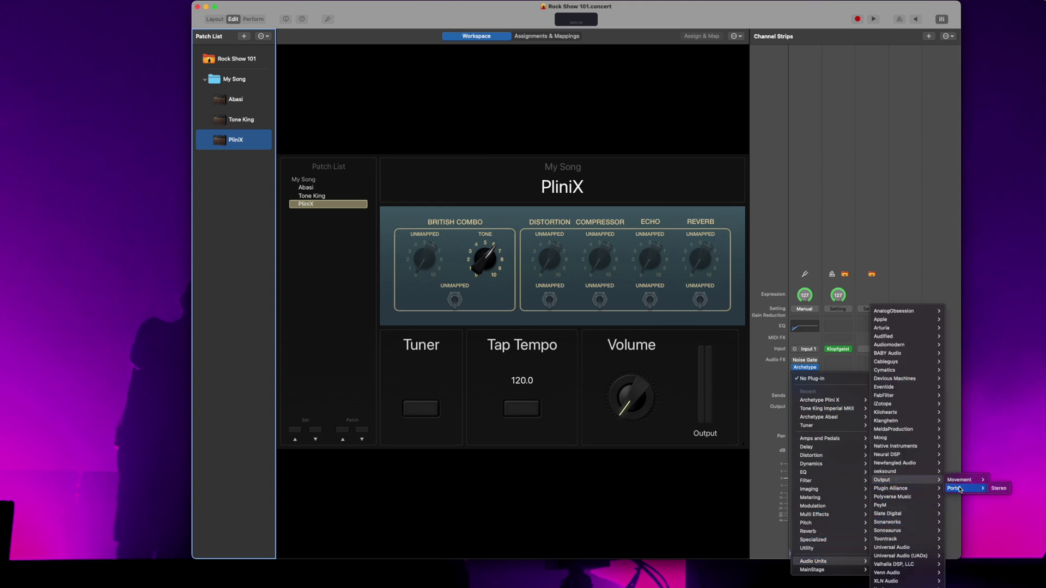
click(997, 489)
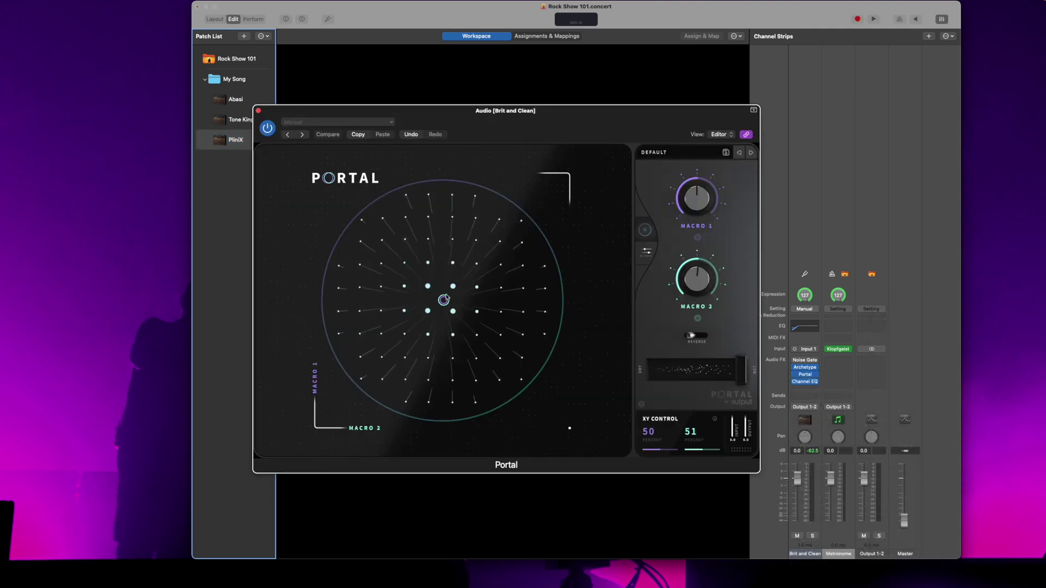
Nudge the Portal XY control to a new position and close the plug-in window.
mouse_move(442, 300)
mouse_down()
mouse_move(449, 273)
mouse_move(467, 278)
mouse_move(447, 289)
mouse_up()
key(super+w)
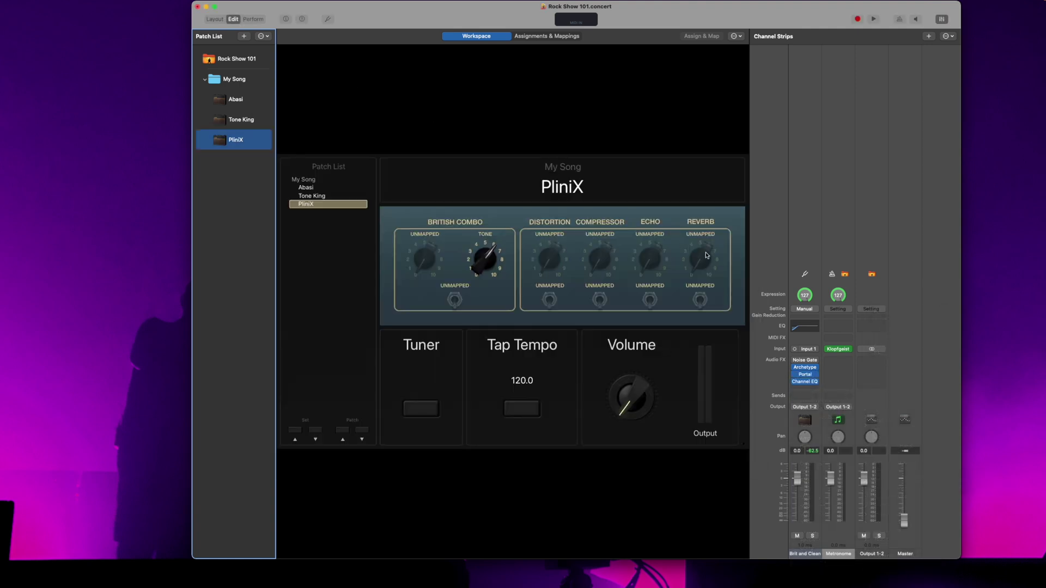
mouse_move(817, 375)
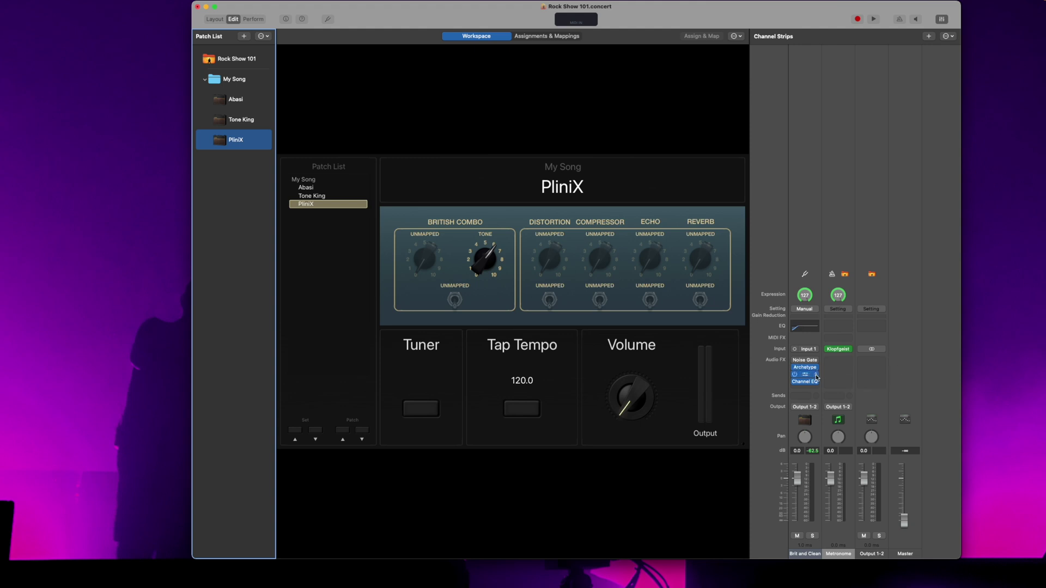